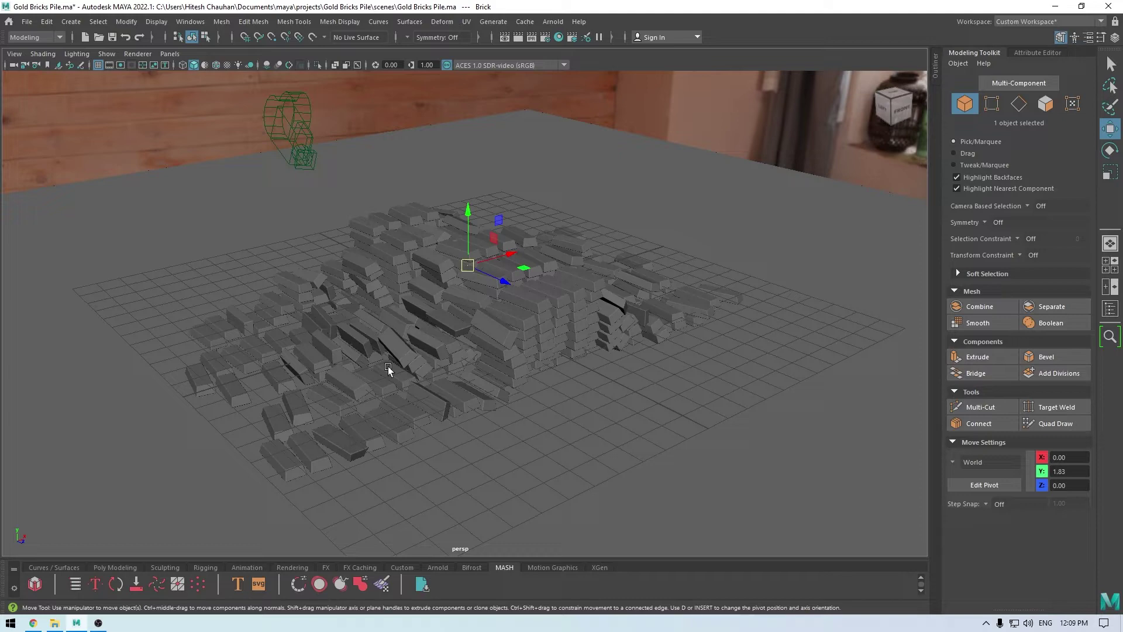
Delete the existing MASH1 network together with its bullet solver and repro mesh from the scene.
left_click_drag(597, 298, 626, 324, "alt")
right_click_drag(626, 323, 555, 307, "alt")
left_click_drag(555, 307, 518, 293, "alt")
left_click(935, 65)
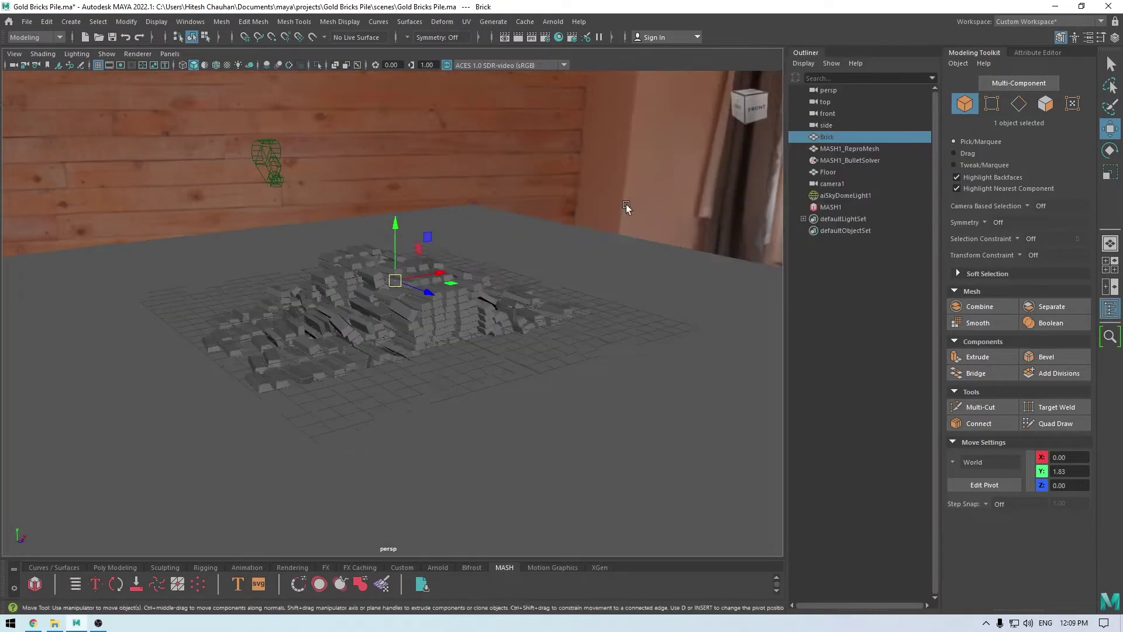
left_click(849, 149)
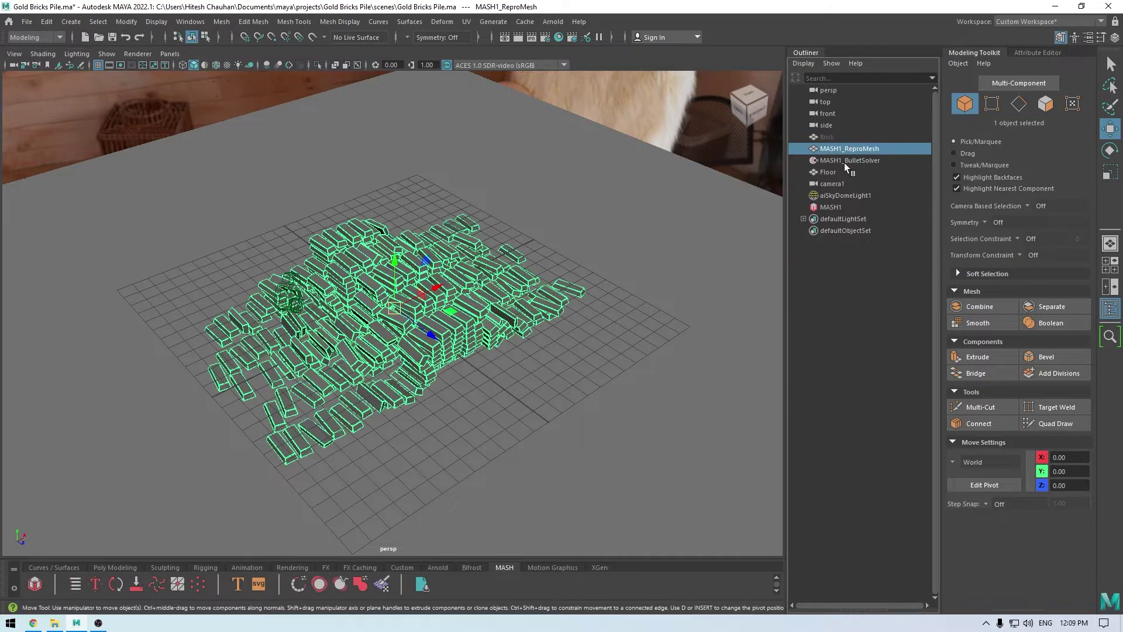
left_click(844, 160, "shift")
left_click(840, 183, "shift")
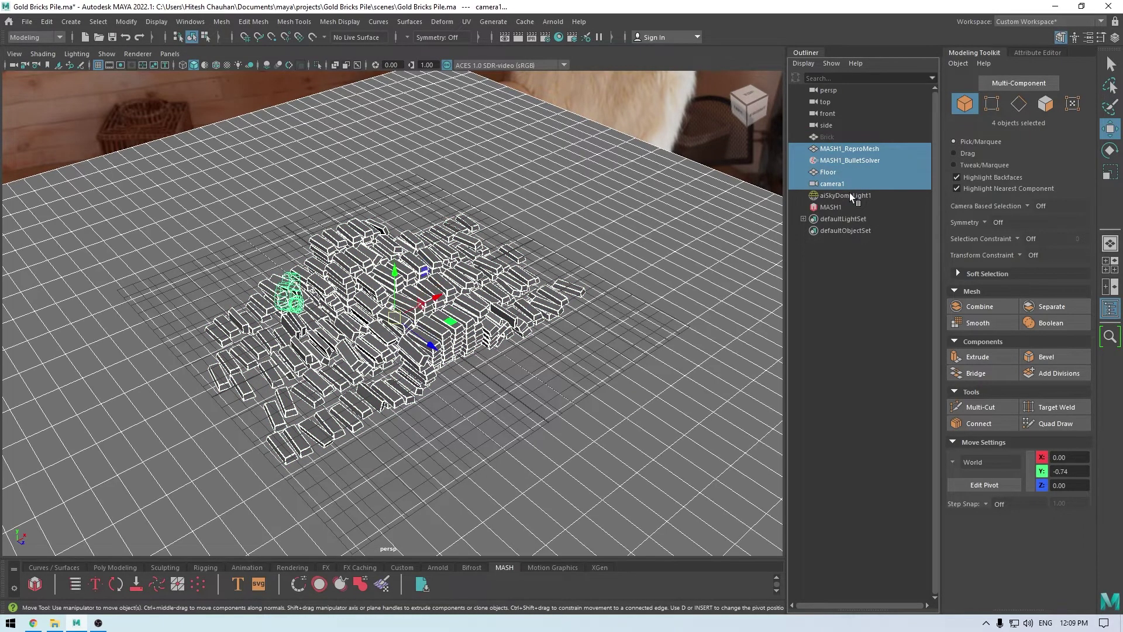
left_click(832, 184, "ctrl")
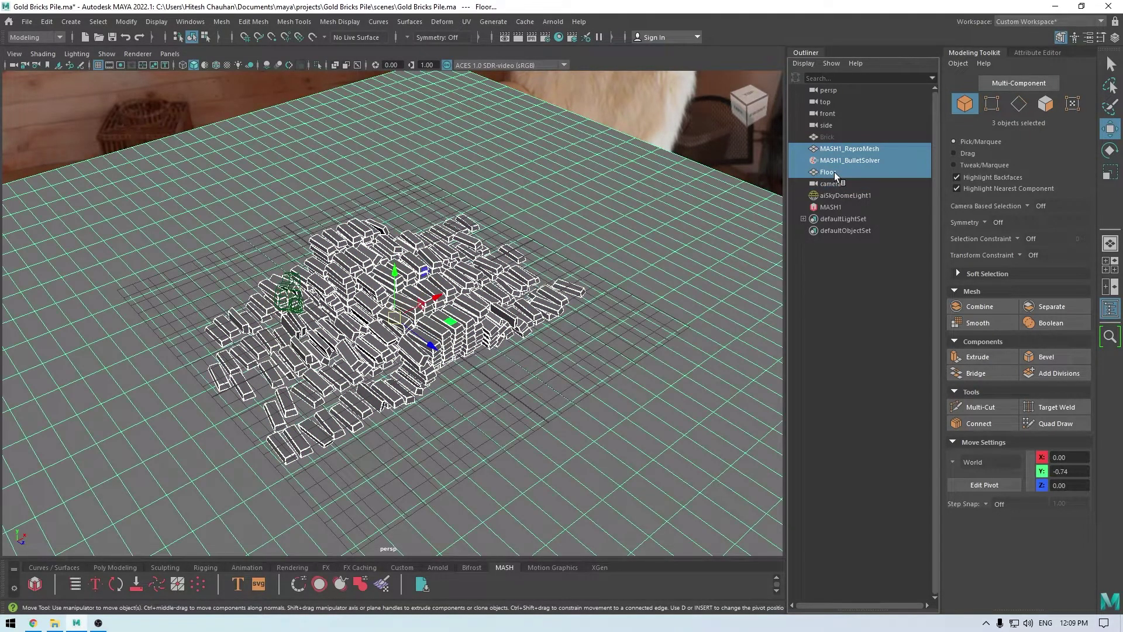
left_click(834, 172, "ctrl")
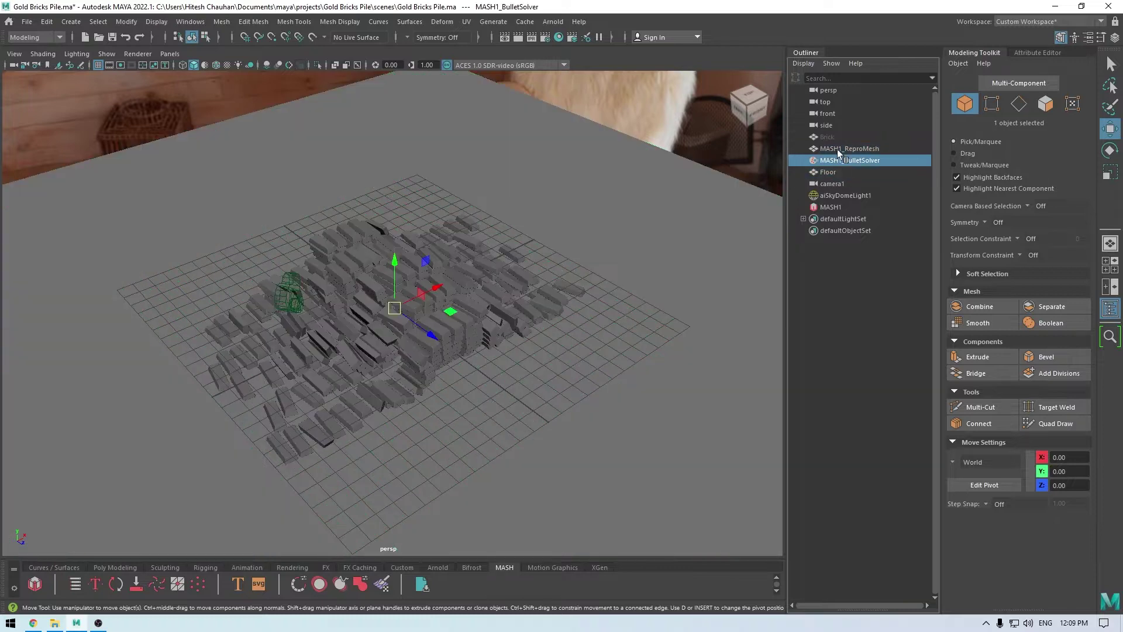
left_click(842, 206, "ctrl")
key("Delete")
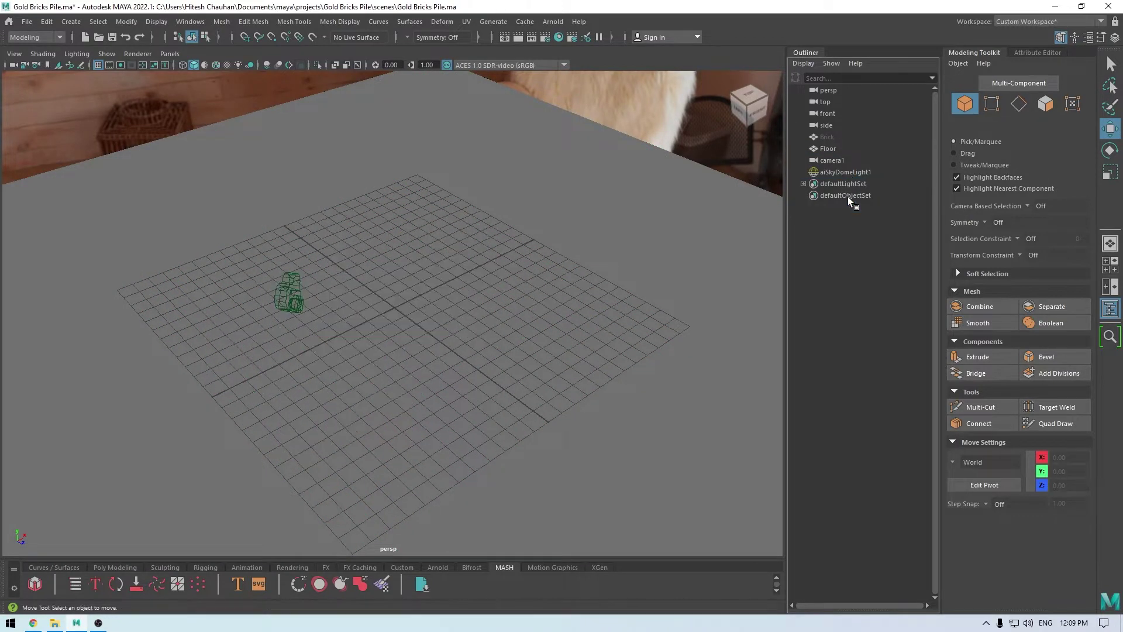
Unhide the original Brick object.
left_click(836, 138)
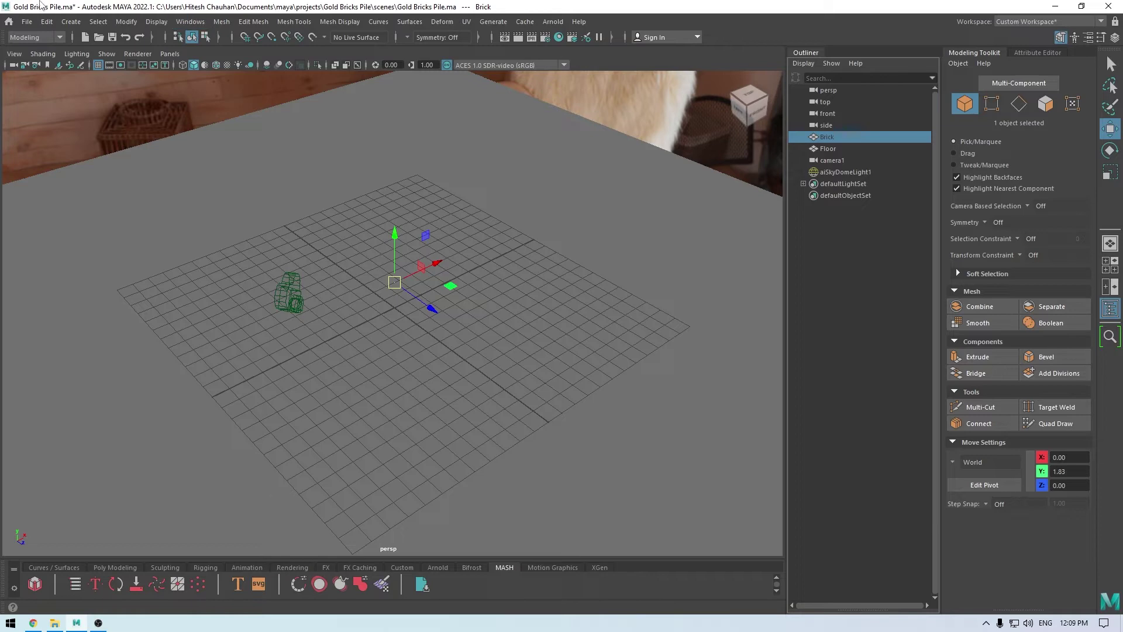
left_click(126, 22)
mouse_move(156, 23)
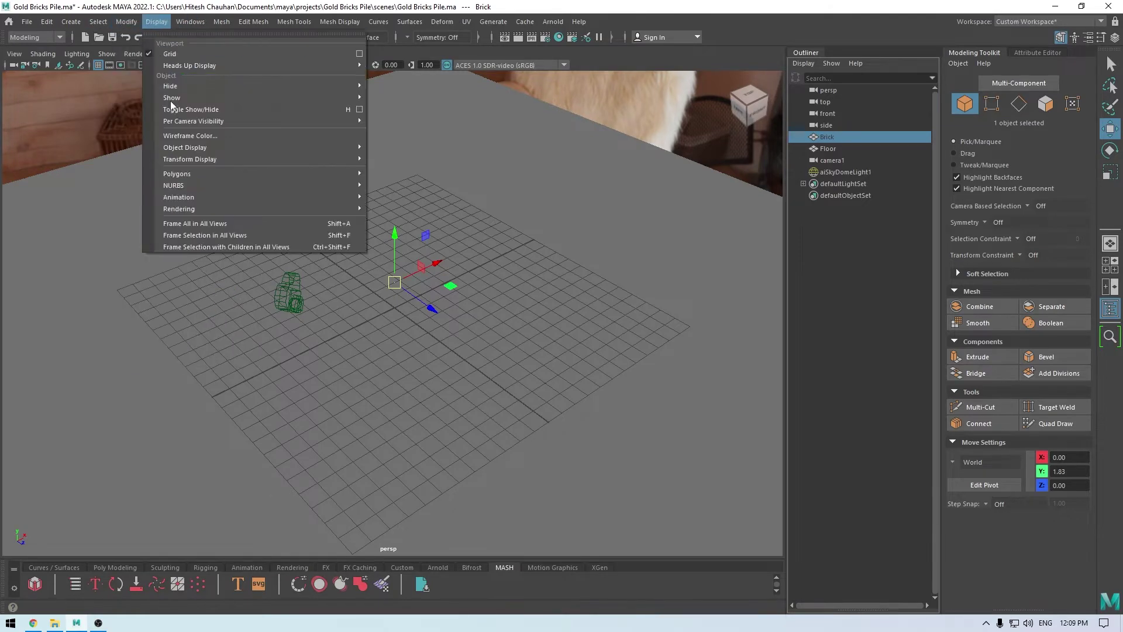
mouse_move(254, 97)
left_click(405, 153)
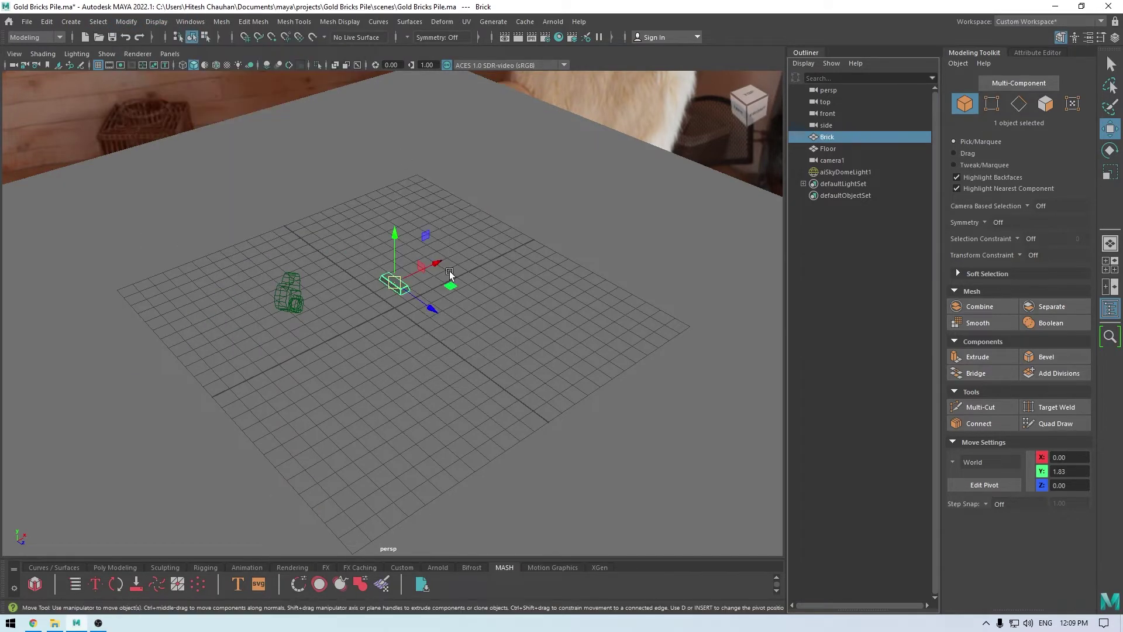
Examine the floor plane and the single brick from several angles, selecting each in turn.
left_click_drag(529, 459, 410, 368, "alt")
left_click_drag(372, 247, 426, 239, "alt")
left_click(570, 382)
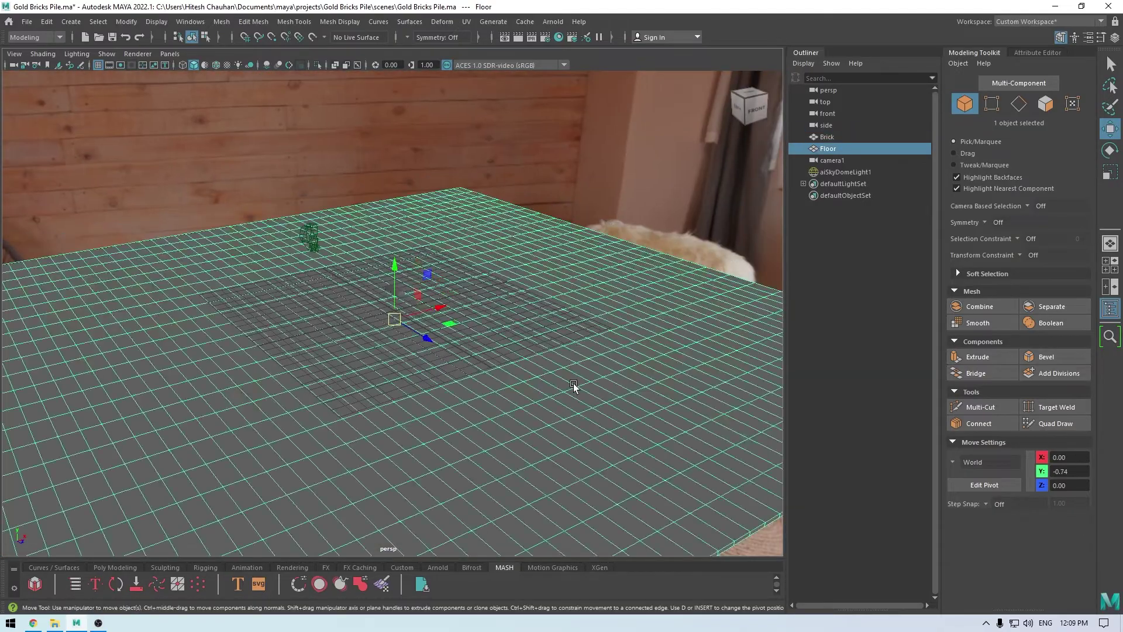
left_click_drag(570, 383, 451, 436, "alt")
right_click_drag(451, 436, 491, 468, "alt")
left_click_drag(491, 468, 450, 462, "alt")
right_click_drag(451, 462, 471, 467, "alt")
left_click_drag(472, 468, 499, 396, "alt")
left_click(414, 263)
left_click_drag(454, 363, 554, 345, "alt")
Switch to the General workspace and return the timeline to frame 1.
left_click(1016, 22)
left_click(1040, 47)
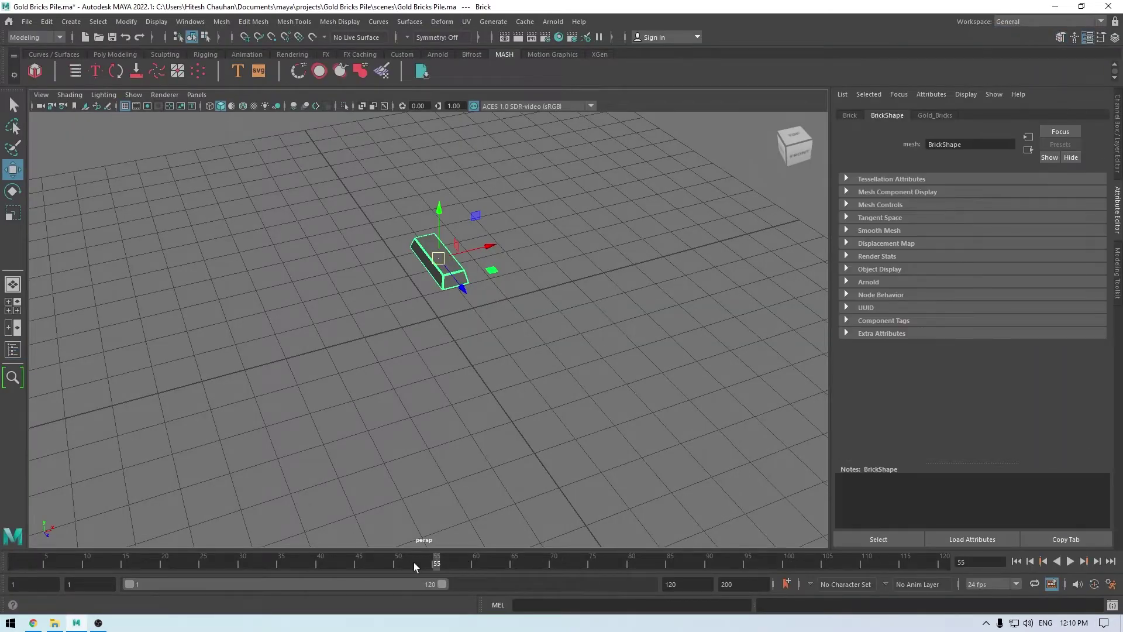
left_click_drag(428, 562, 13, 564)
Delete the construction history of the brick and the floor.
scroll(318, 166, "down", 6)
left_click_drag(439, 480, 373, 360, "alt")
scroll(406, 353, "down", 5)
scroll(501, 449, "up", 1)
left_click_drag(562, 286, 431, 375)
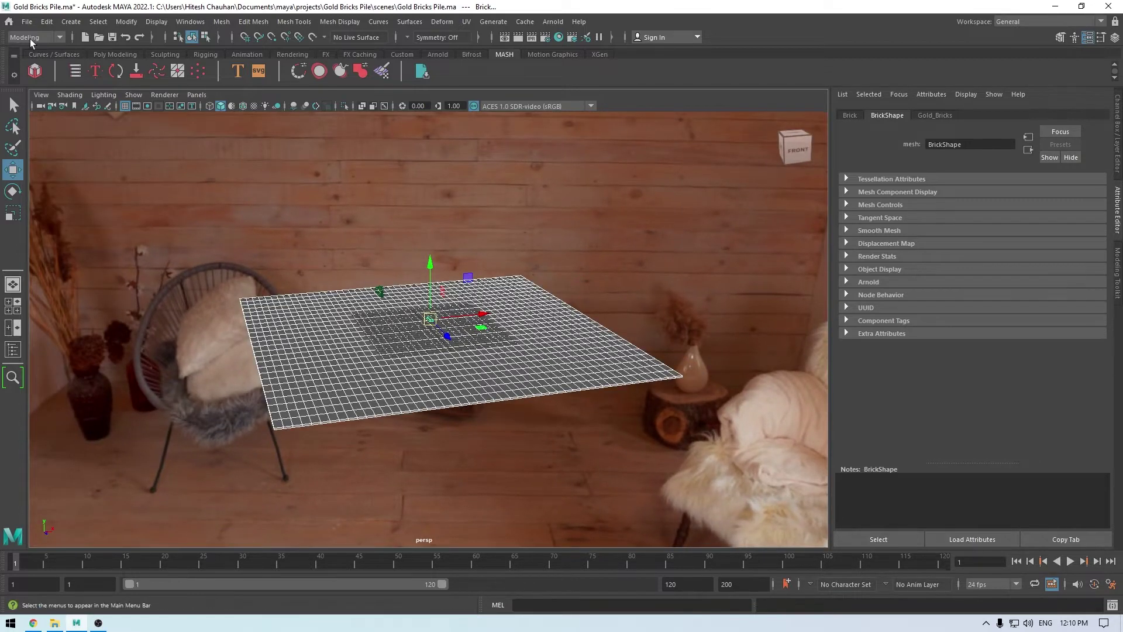
left_click(46, 21)
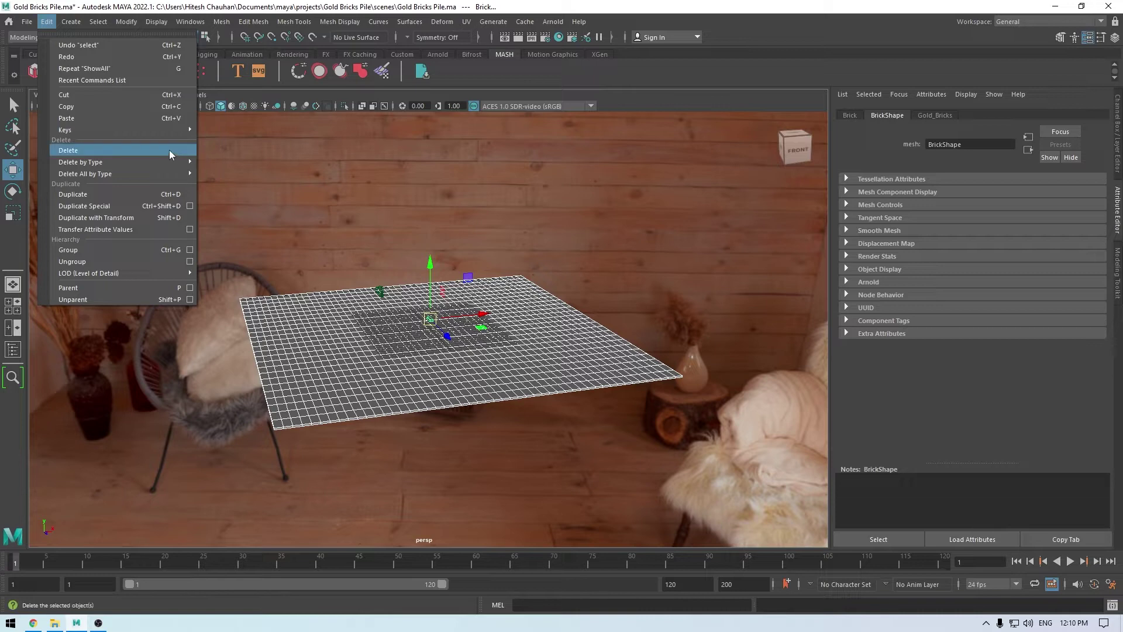
mouse_move(158, 162)
left_click(221, 162)
Select only the brick and turn off the viewport grid.
scroll(574, 308, "up", 6)
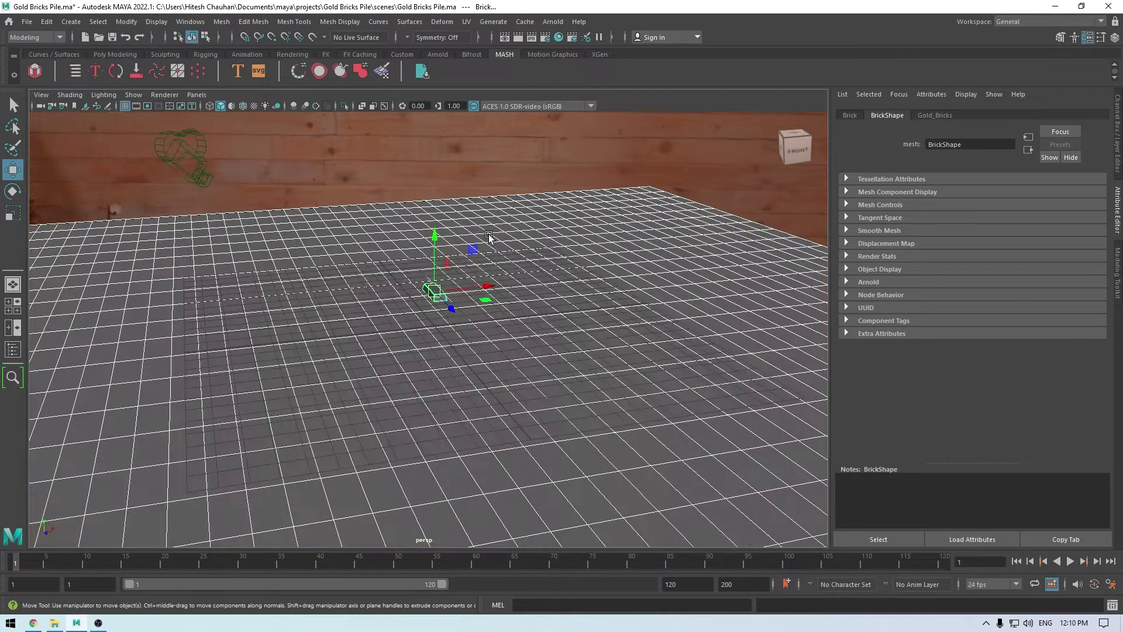
left_click(414, 296)
left_click(436, 296)
left_click(439, 301)
left_click_drag(444, 306, 383, 232, "alt")
left_click(125, 106)
left_click_drag(464, 250, 398, 202, "alt")
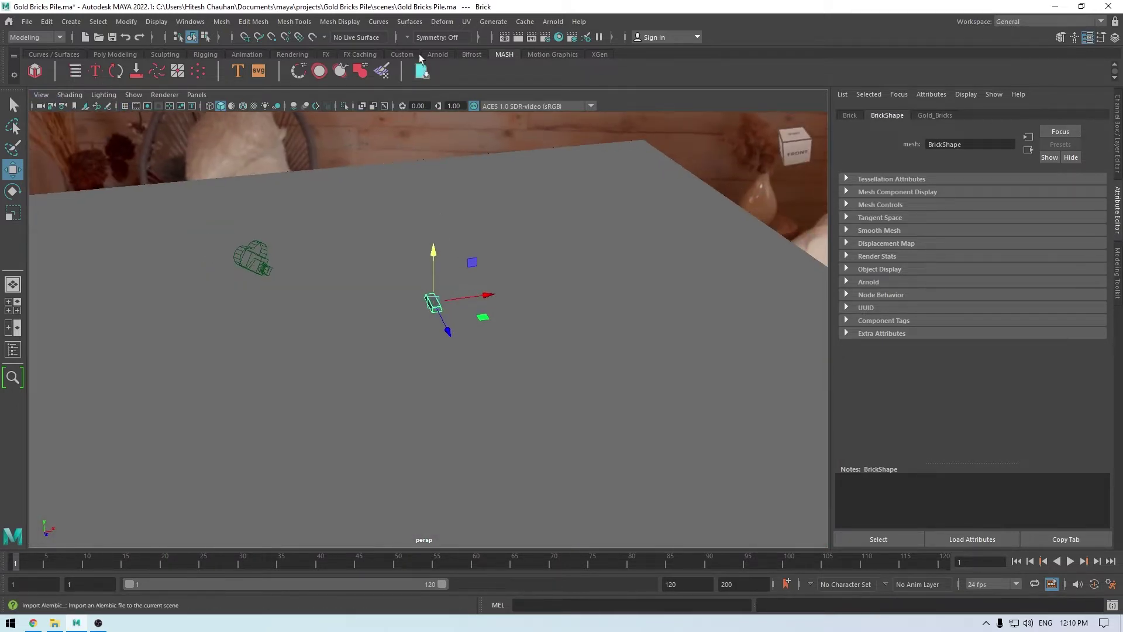
Create a MASH network from the brick and open the MASH Editor, enlarged and placed beside the bricks.
left_click(36, 72)
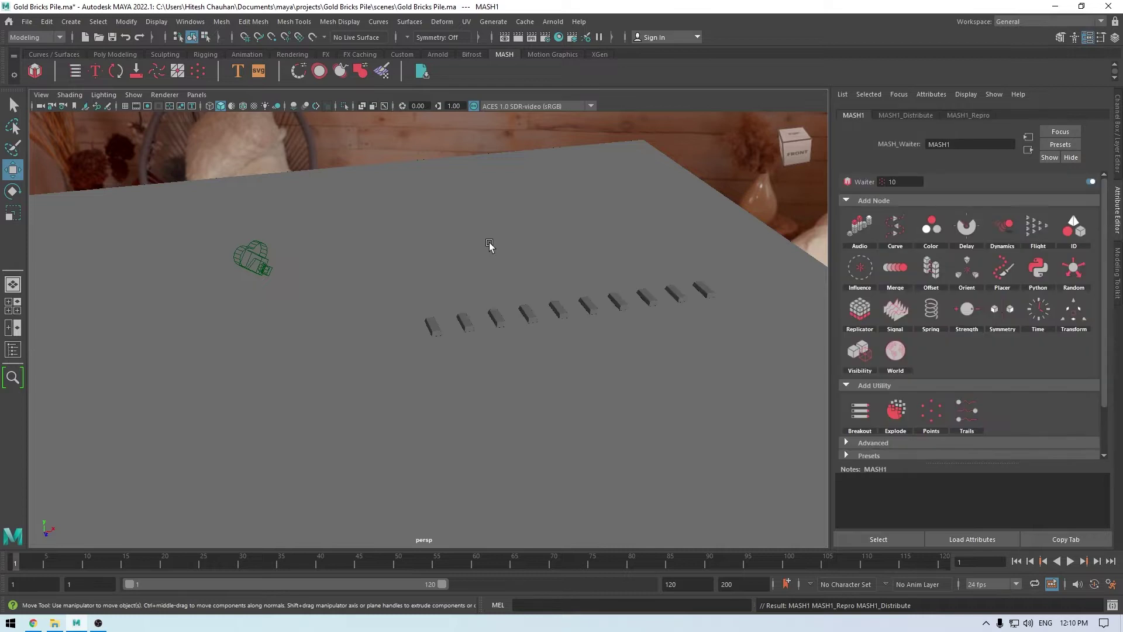
left_click_drag(527, 263, 506, 239, "alt")
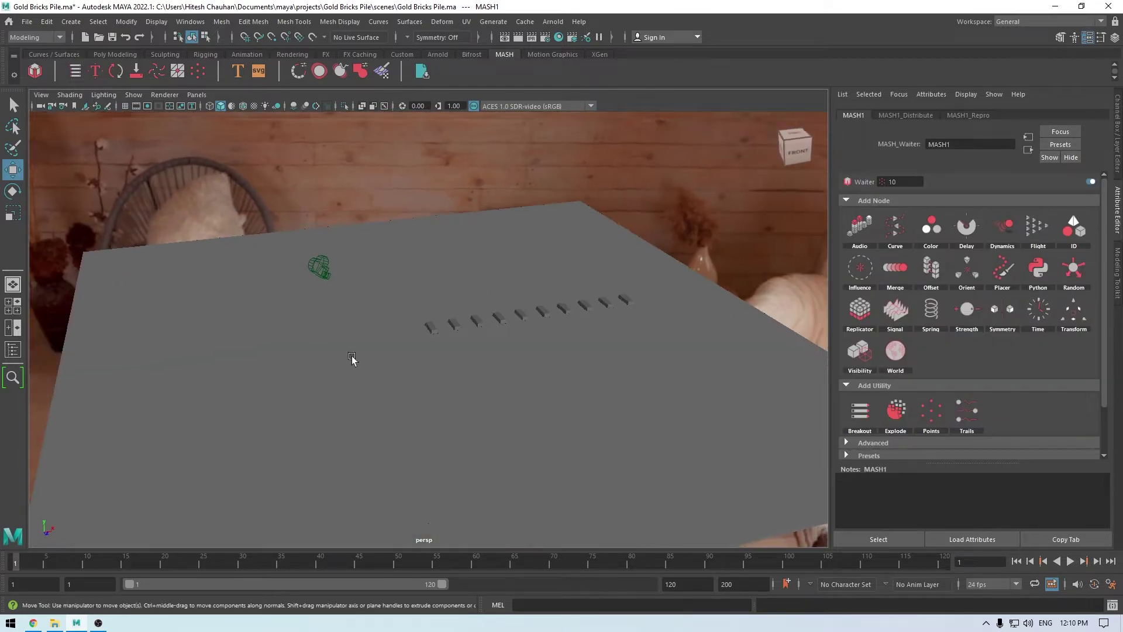
left_click(76, 72)
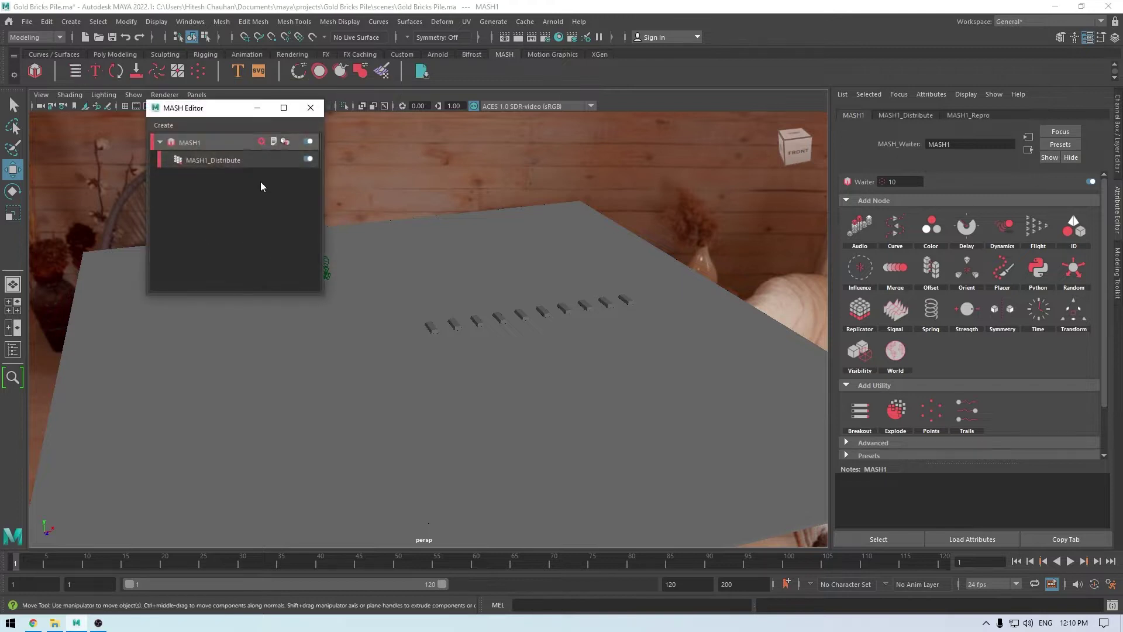
left_click_drag(319, 297, 275, 467)
left_click_drag(193, 111, 75, 118)
left_click_drag(238, 288, 496, 396, "alt")
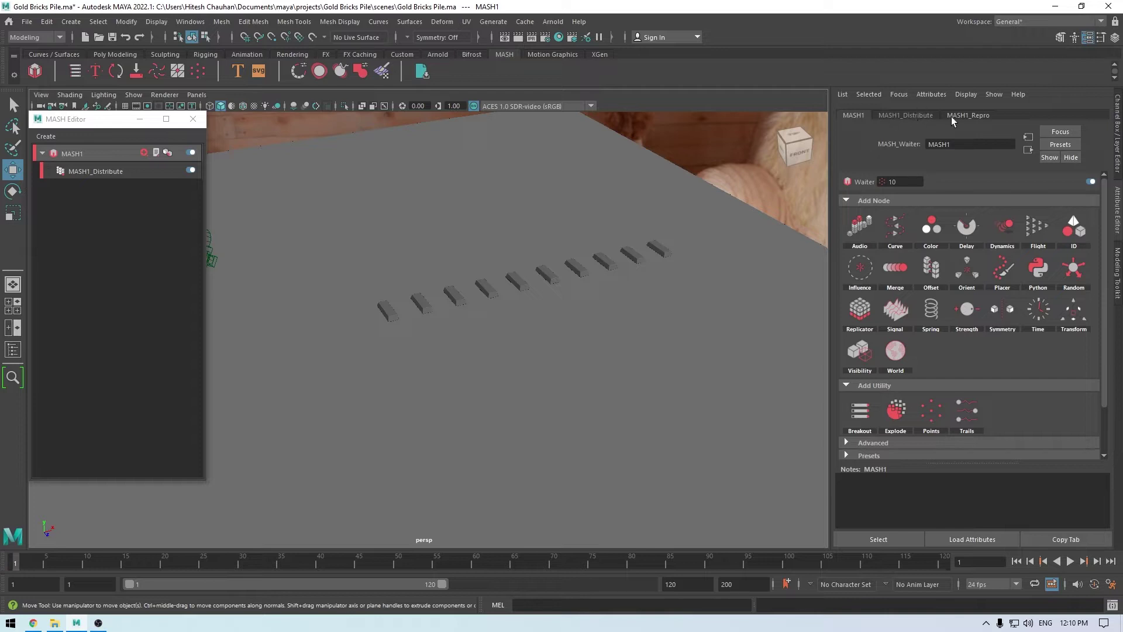
Set the MASH distribution type to Grid with Center Distribution enabled.
left_click(923, 117)
left_click_drag(634, 311, 560, 381, "alt")
left_click(970, 211)
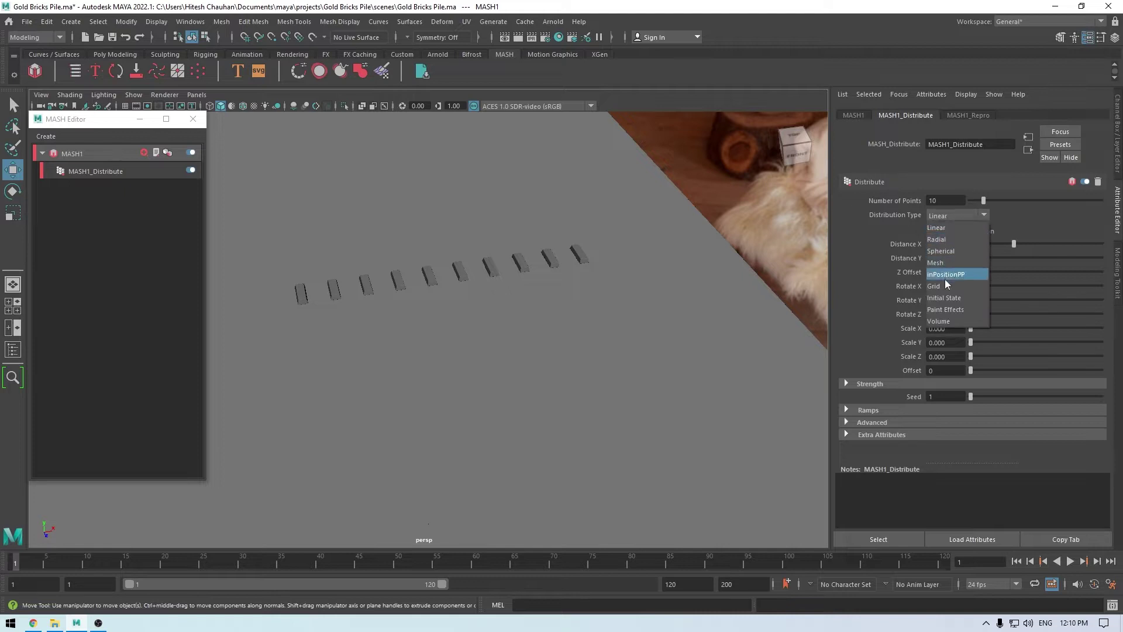
left_click(945, 285)
left_click_drag(807, 285, 1034, 230, "alt")
left_click(981, 232)
left_click_drag(813, 266, 585, 394, "alt")
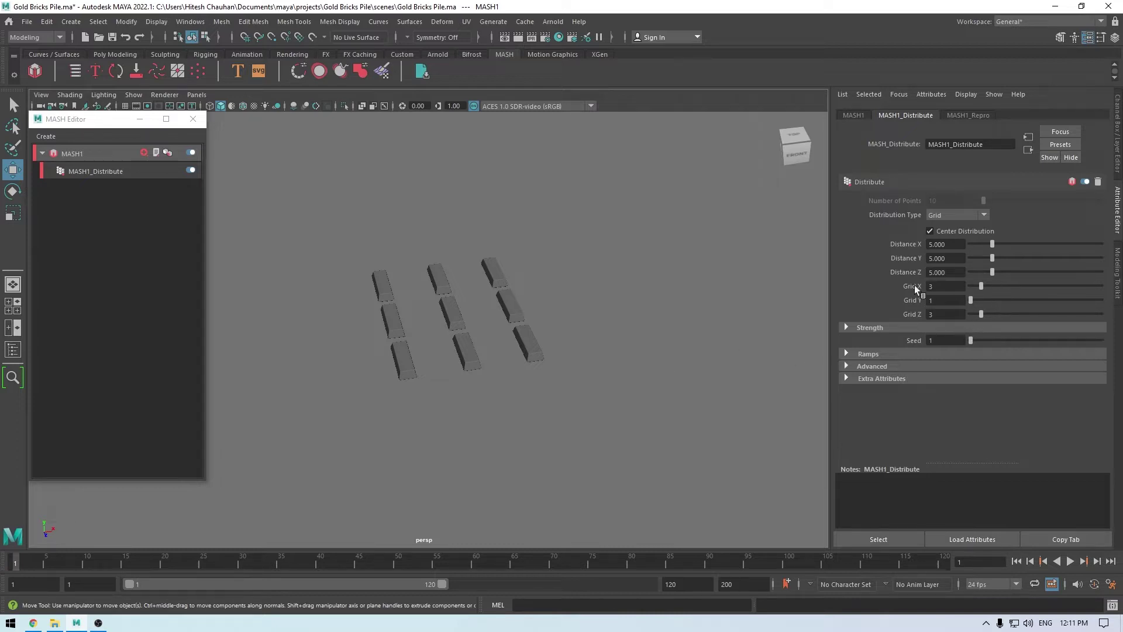
Set the grid counts of the distribution to 10 in X, 5 in Y and 5 in Z.
left_click_drag(982, 285, 1000, 299)
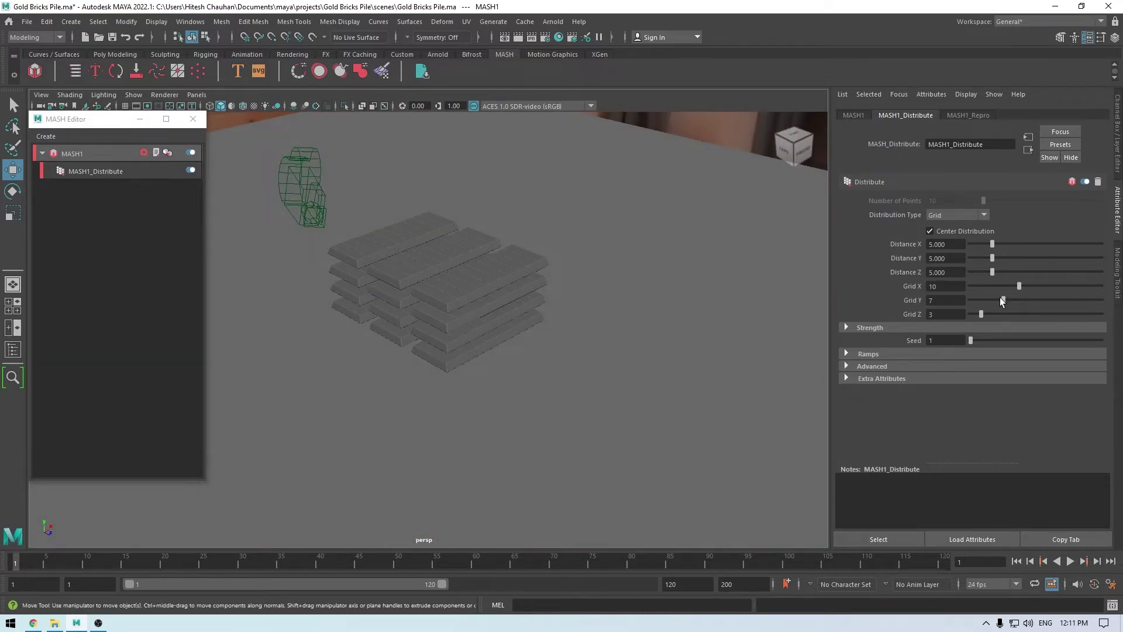
left_click_drag(1000, 299, 992, 299)
left_click_drag(571, 369, 738, 335, "alt")
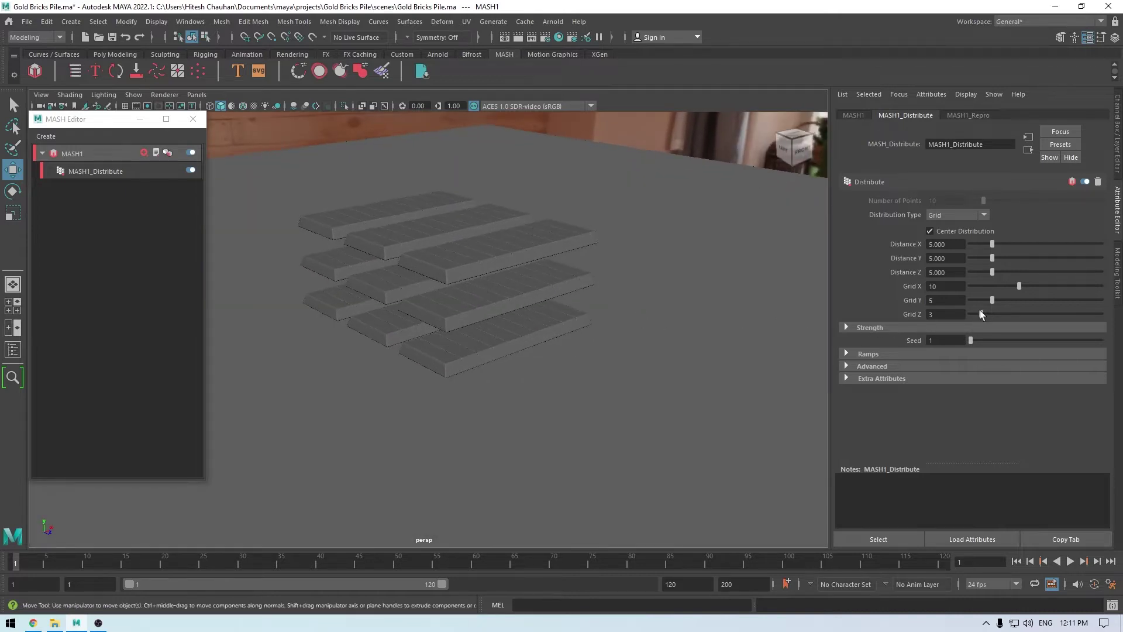
left_click_drag(980, 310, 992, 311)
left_click_drag(608, 280, 646, 319, "alt")
scroll(546, 378, "up", 2)
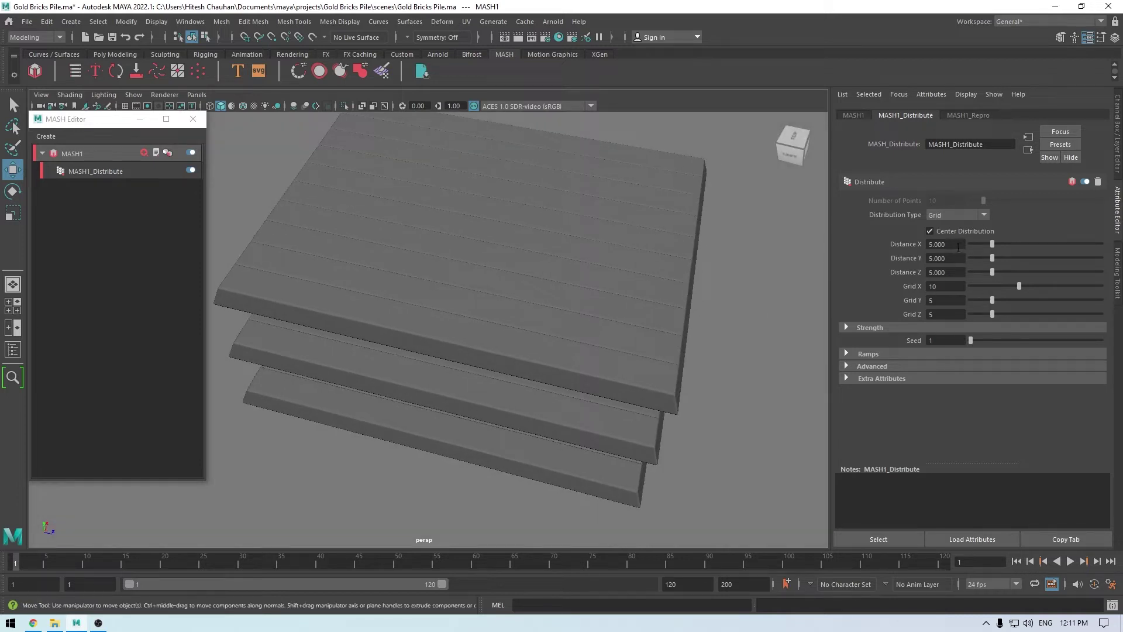
Set the brick grid's Distance X to 6.216 and Distance Y to 1.216, judging the gaps in the front view.
left_click_drag(992, 244, 1002, 244)
left_click_drag(615, 336, 521, 336, "alt")
key("space")
scroll(517, 331, "up", 1)
scroll(516, 332, "up", 6)
left_click_drag(1005, 241, 974, 255)
Fine-tune the vertical spacing of the brick layers by setting Distance Y to 1.360.
scroll(719, 313, "down", 5)
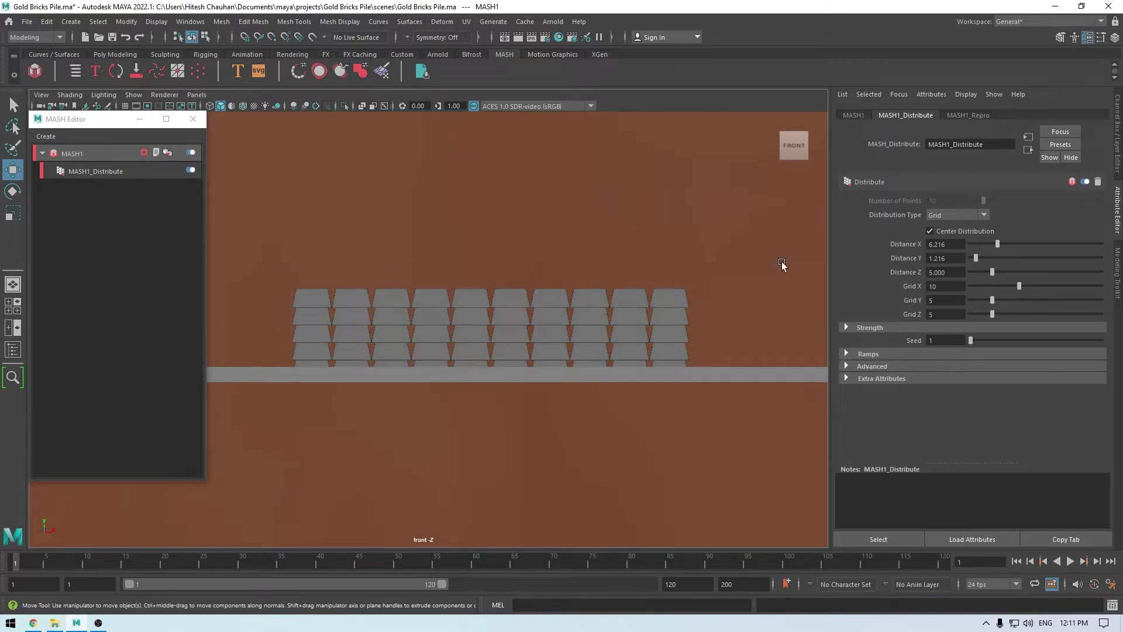
scroll(546, 263, "up", 6)
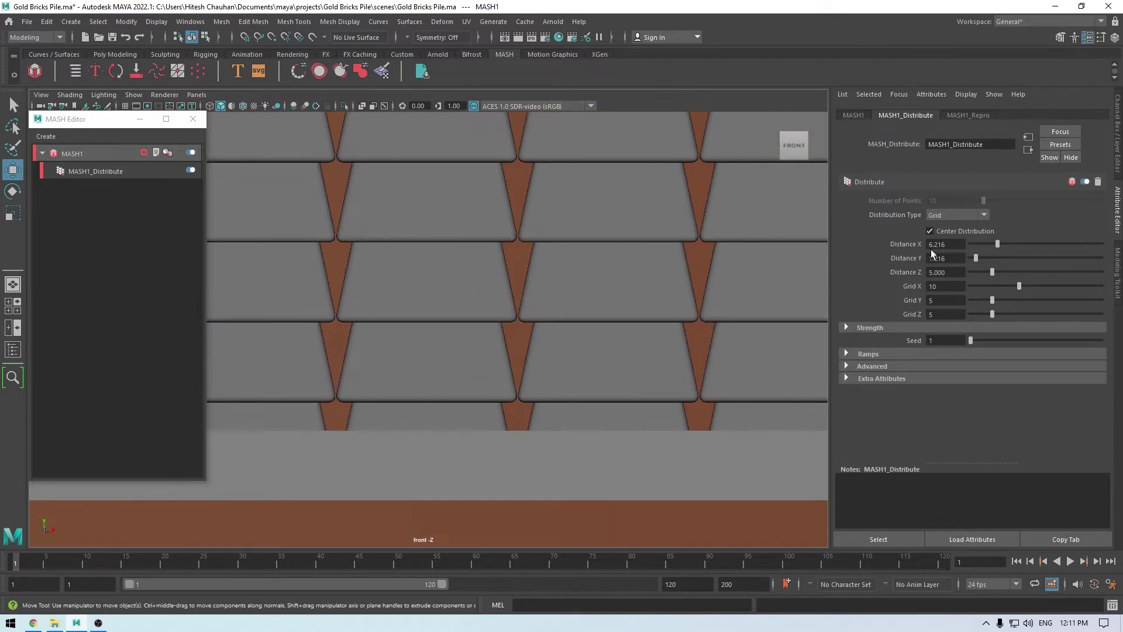
left_click_drag(978, 259, 976, 258)
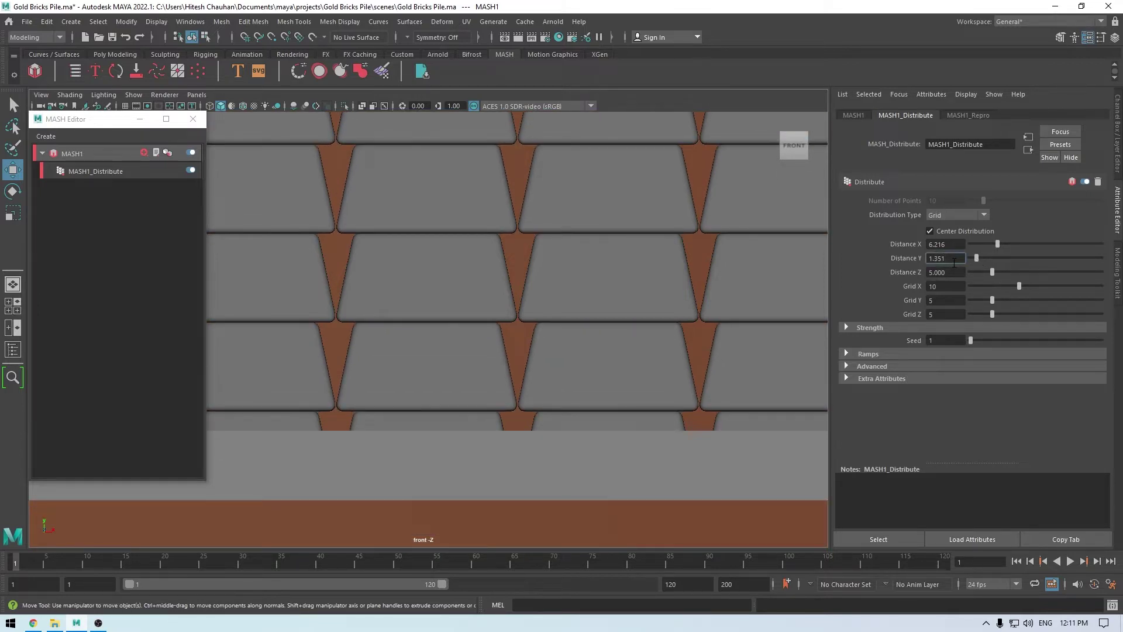
left_click(954, 262)
type("1.4")
key("Return")
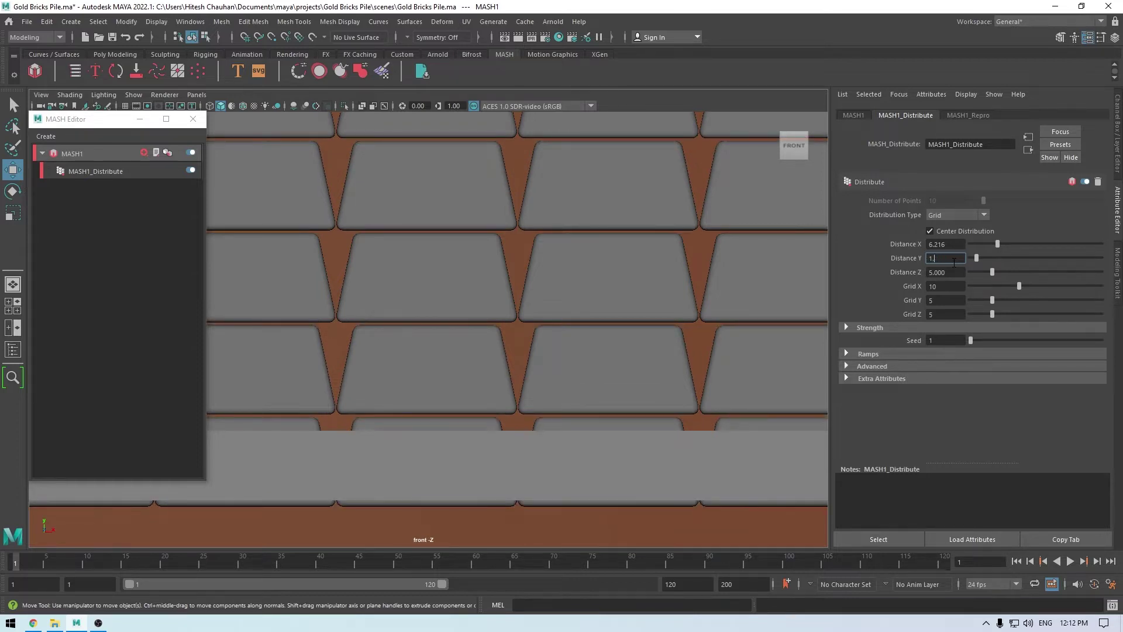
type("1.38")
key("Return")
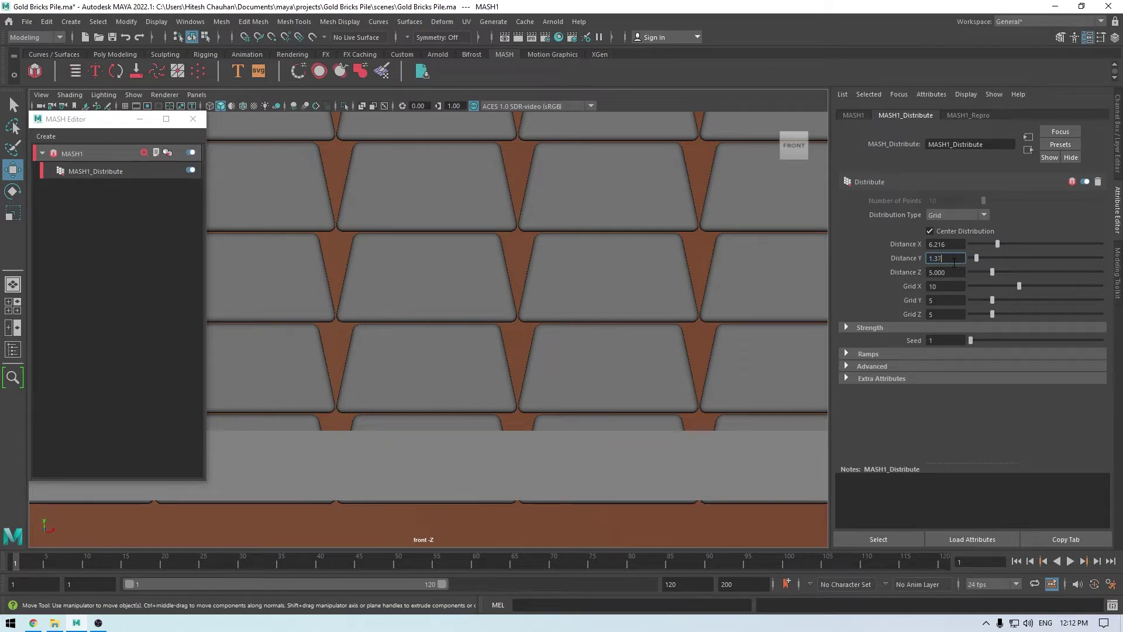
key("Return")
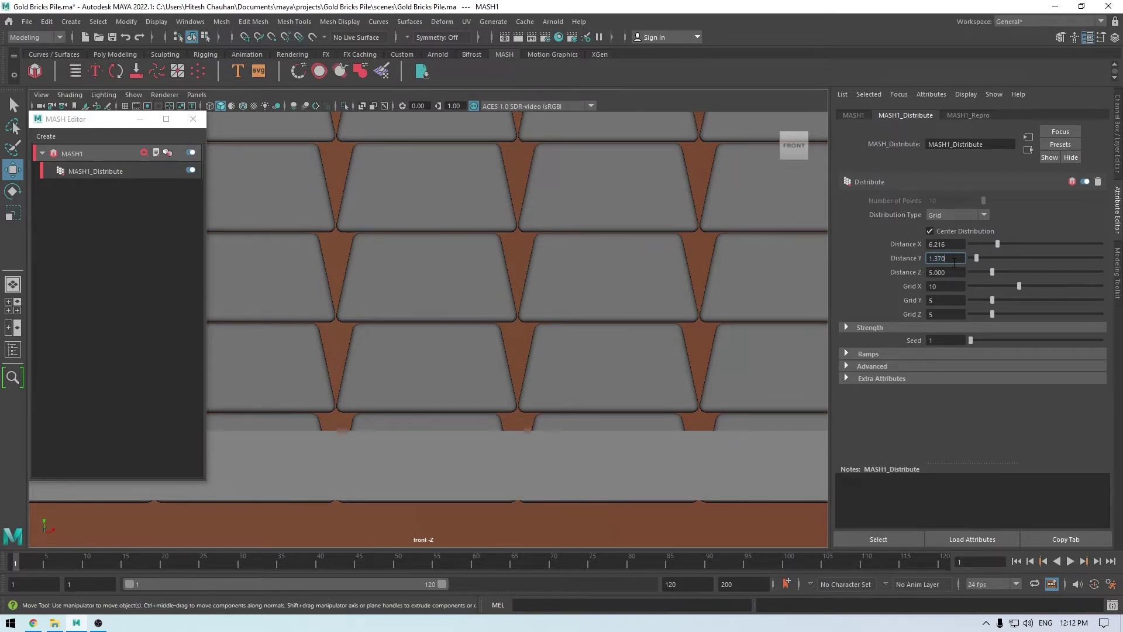
key("Return")
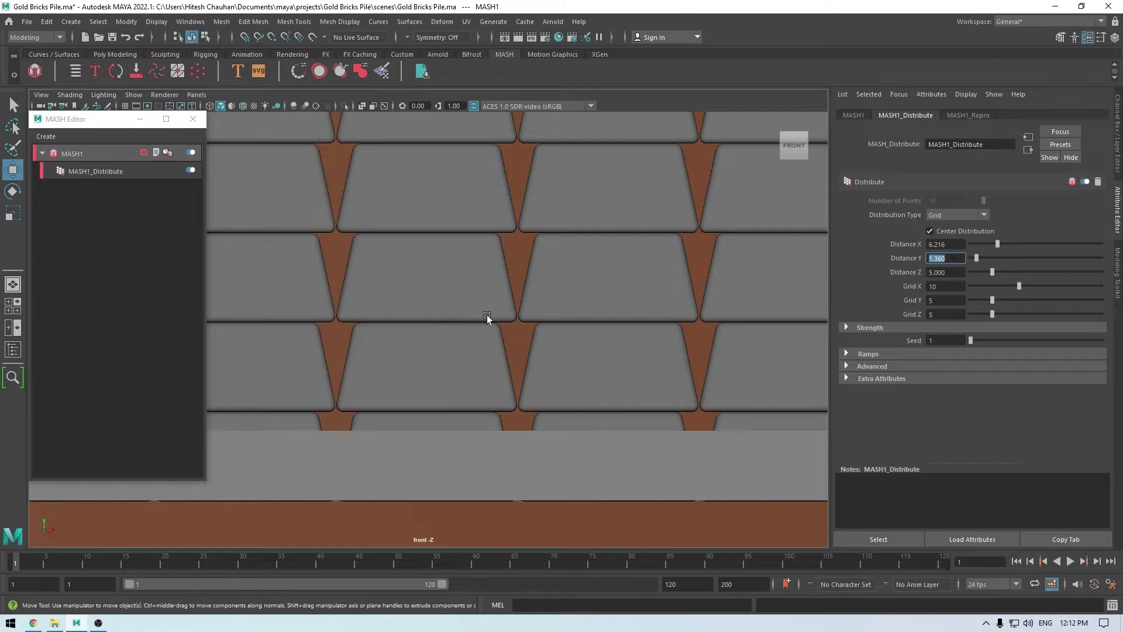
Set the brick grid's Distance Z to 8.108, judging the spacing in the top view, and save the scene.
scroll(483, 317, "down", 8)
left_click_drag(542, 261, 662, 295, "alt")
key("space")
key("space")
key("space")
key("f")
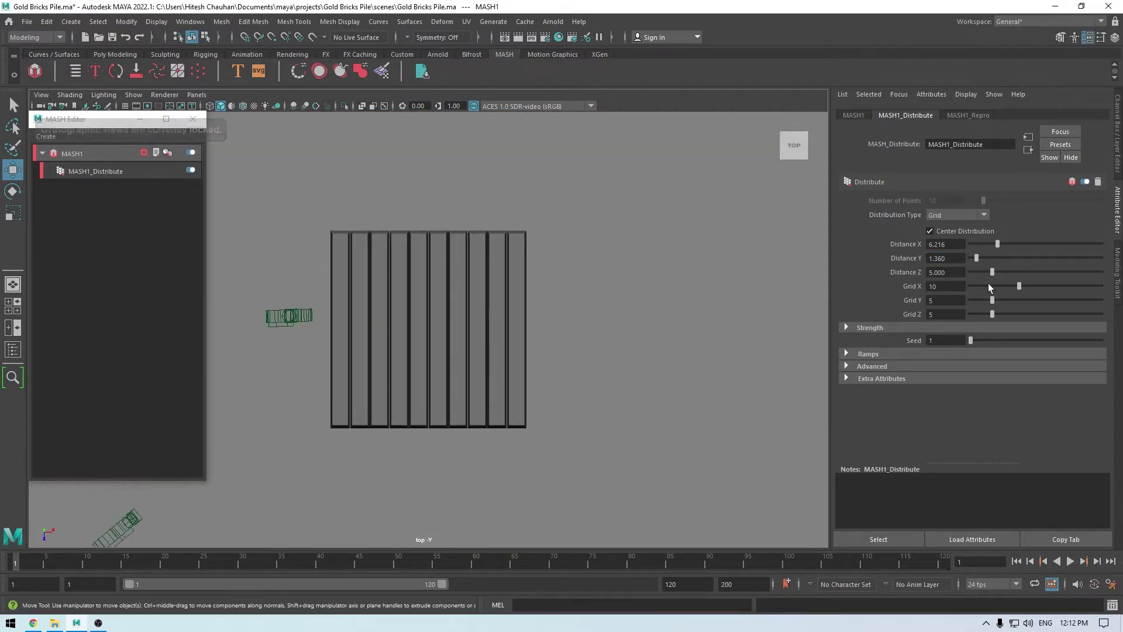
left_click_drag(991, 269, 1005, 269)
left_click_drag(598, 309, 725, 259, "alt")
key("ctrl+s")
Set Grid X to 13 and Distance X to 8.378 for the brick stack.
key("space")
left_click(661, 298)
right_click_drag(661, 299, 536, 279, "alt")
key("space")
left_click_drag(536, 278, 514, 205)
left_click_drag(514, 205, 517, 383, "alt")
left_click_drag(1022, 286, 1025, 285)
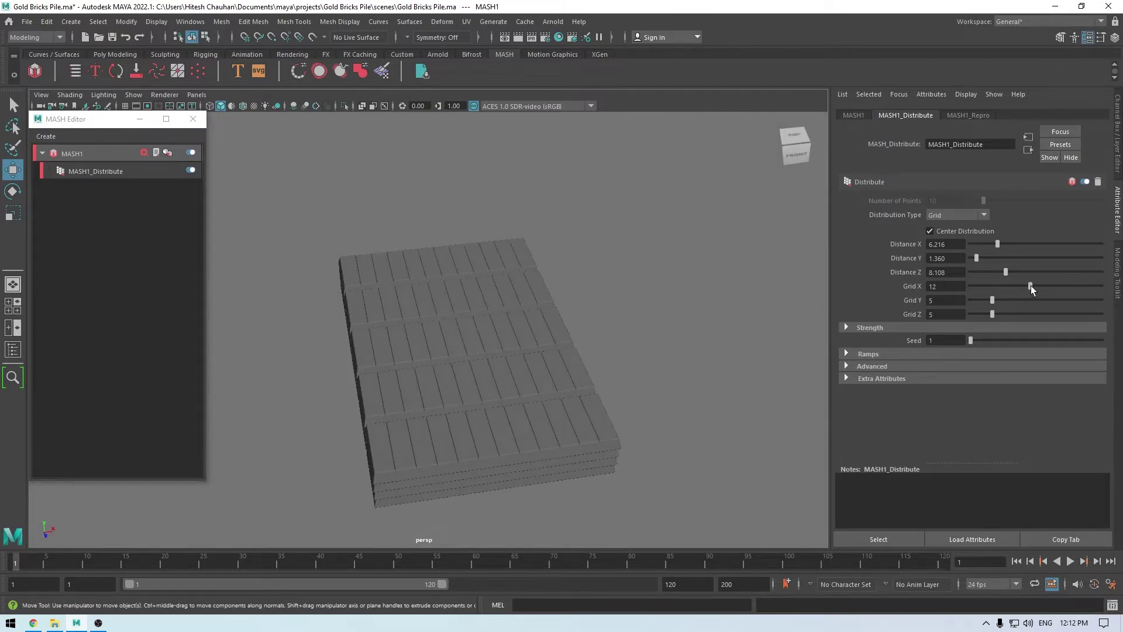
left_click_drag(1031, 285, 1036, 285)
left_click_drag(997, 244, 1006, 246)
Examine the spacing of the stacked bricks and their position relative to the floor in front and perspective views.
key("space")
left_click_drag(646, 286, 633, 503)
scroll(609, 327, "up", 3)
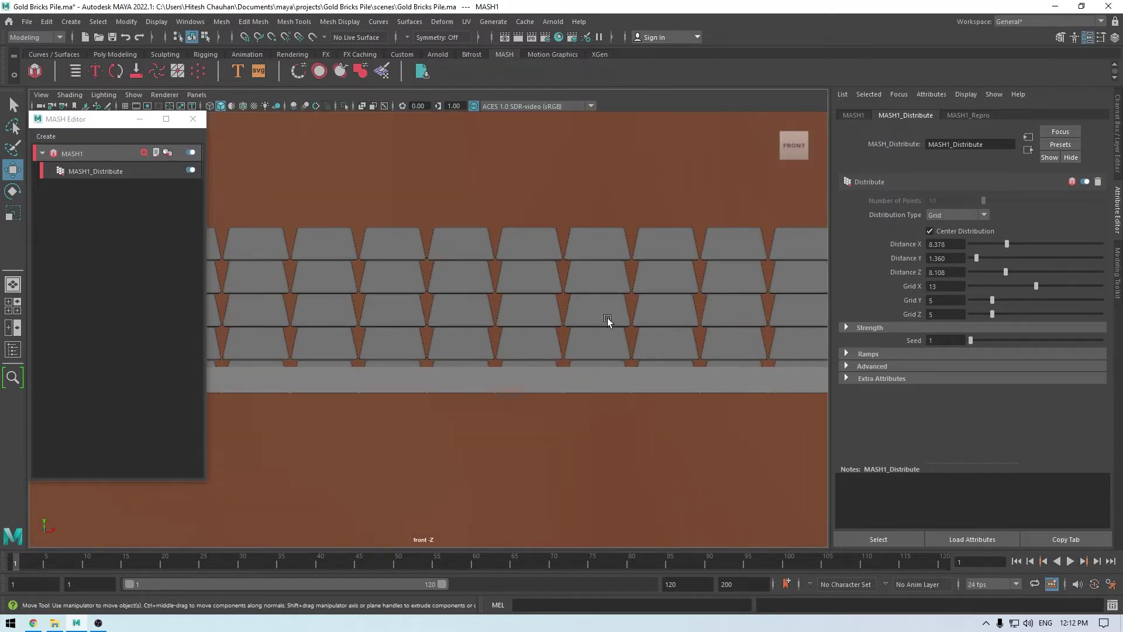
key("space")
left_click(607, 320)
scroll(592, 310, "up", 2)
key("space")
left_click_drag(592, 310, 535, 100)
scroll(526, 155, "down", 4)
left_click_drag(553, 339, 460, 249, "alt")
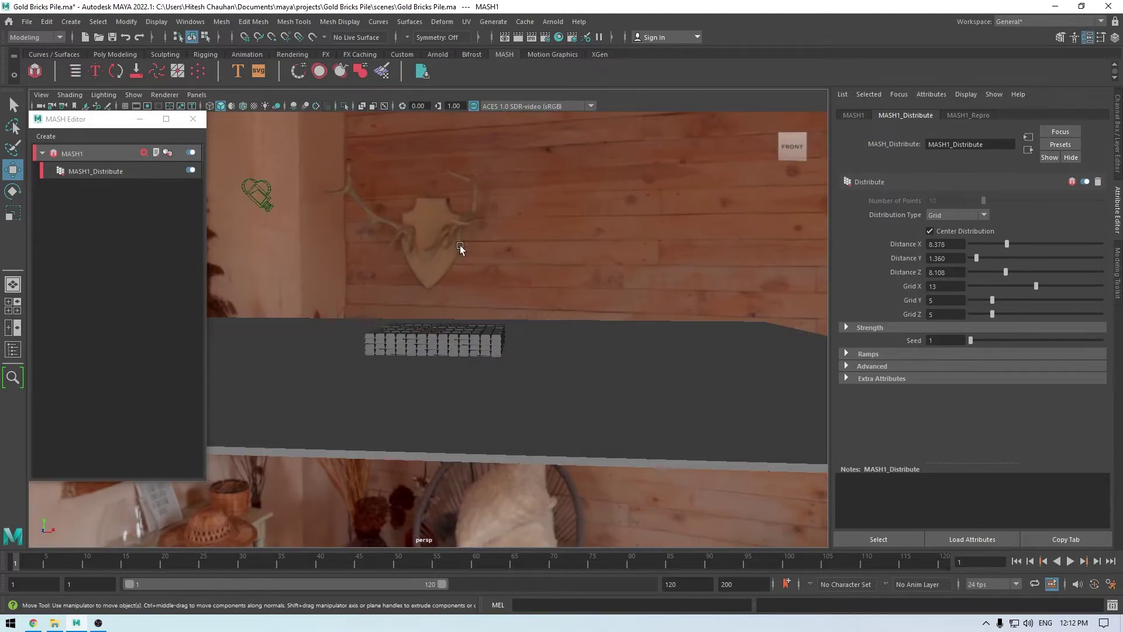
Add a Dynamics node to the MASH1 network and show its physical properties.
left_click(564, 367)
key("space")
scroll(526, 355, "down", 2)
left_click_drag(504, 283, 517, 374)
scroll(516, 374, "up", 3)
left_click(91, 153)
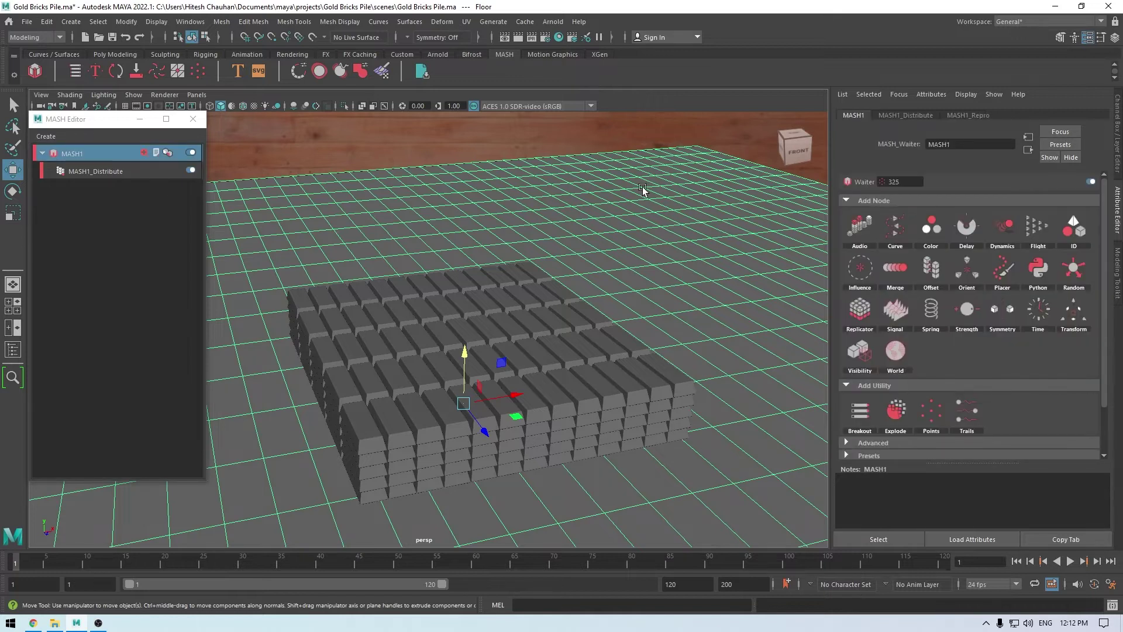
right_click(90, 154)
left_click(60, 146)
left_click(144, 153)
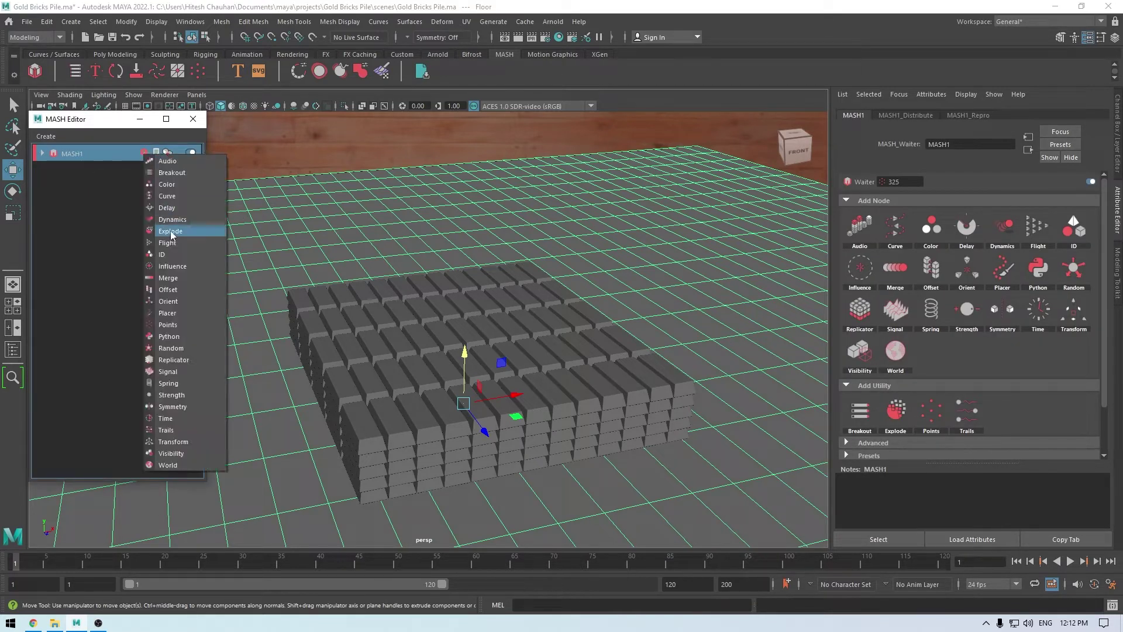
left_click(175, 219)
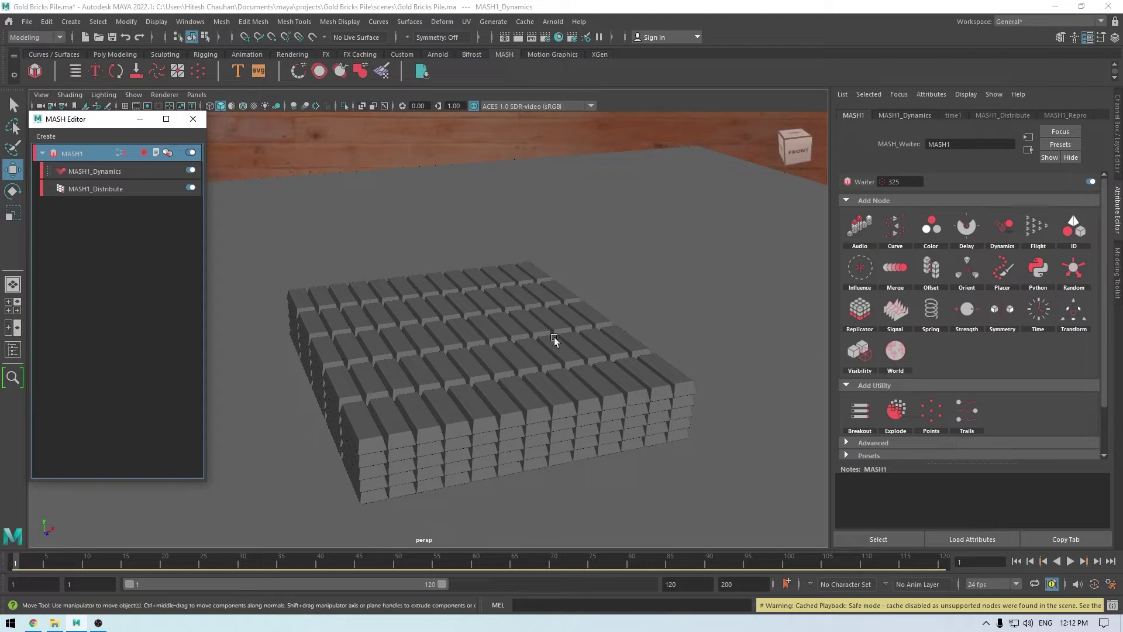
left_click(907, 115)
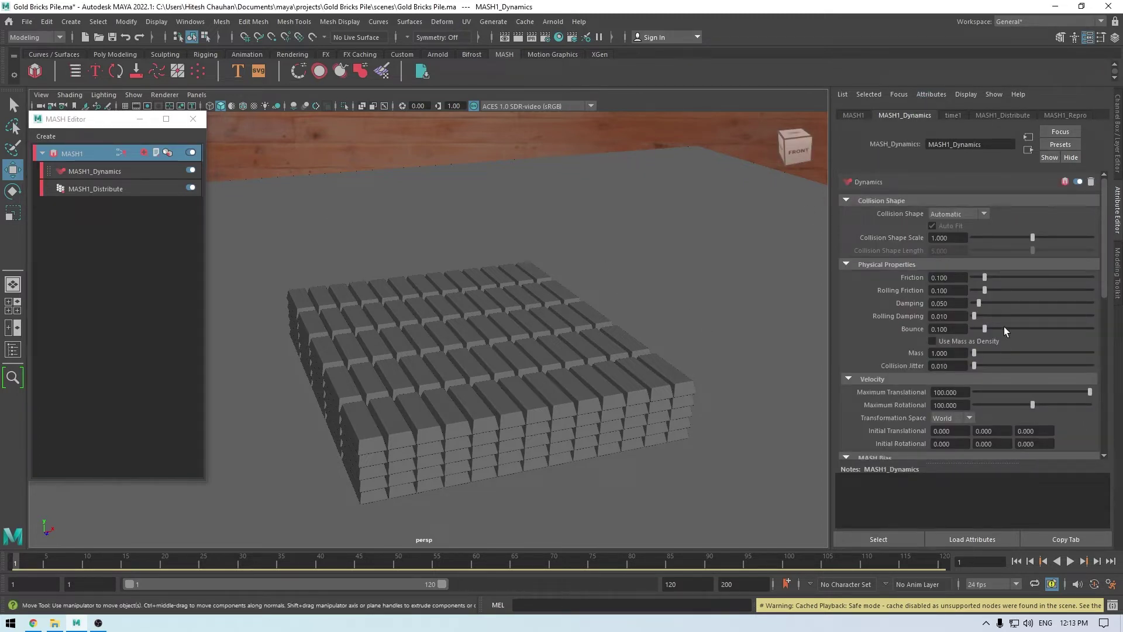
scroll(1004, 327, "down", 2)
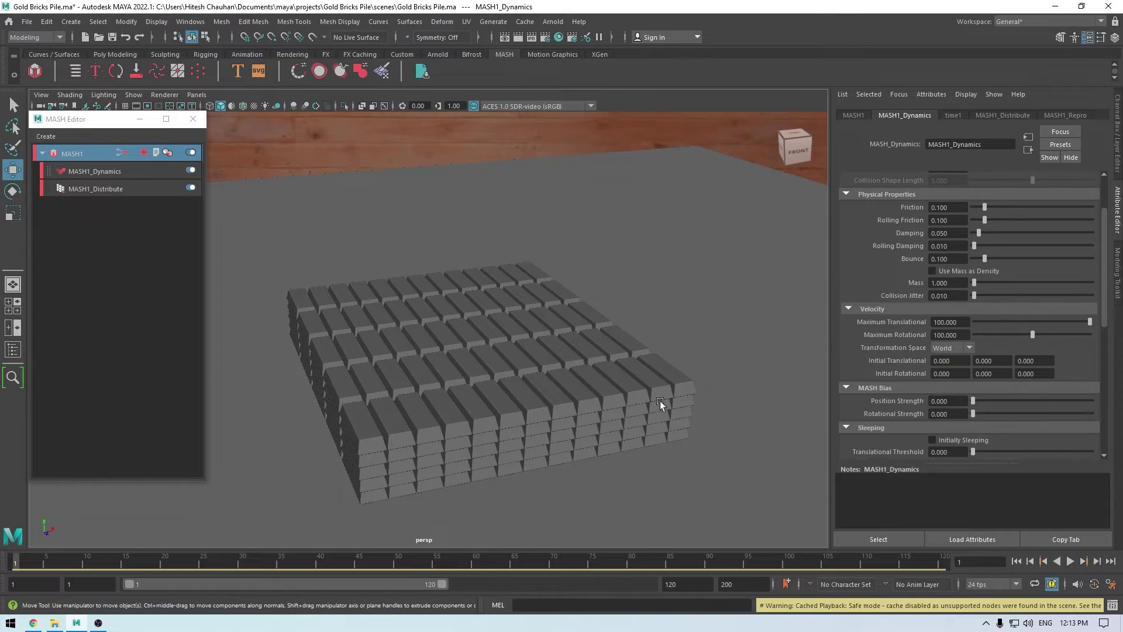
Play the dynamics simulation, examine how the bricks fall relative to the floor, and rewind to frame 1.
left_click_drag(664, 424, 622, 292, "alt")
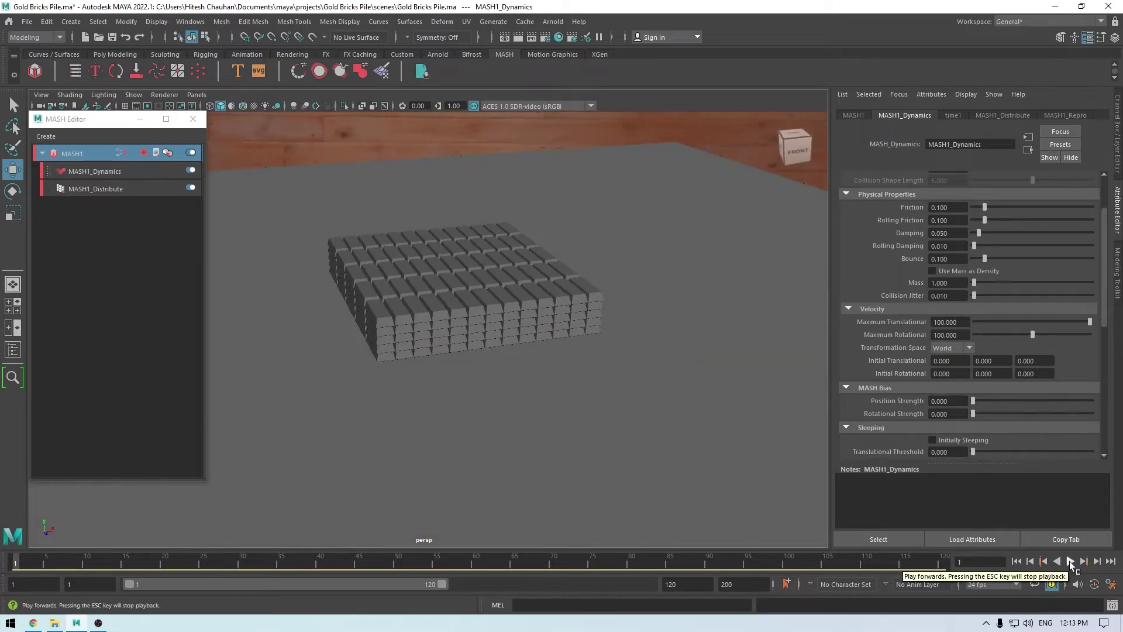
left_click(1070, 561)
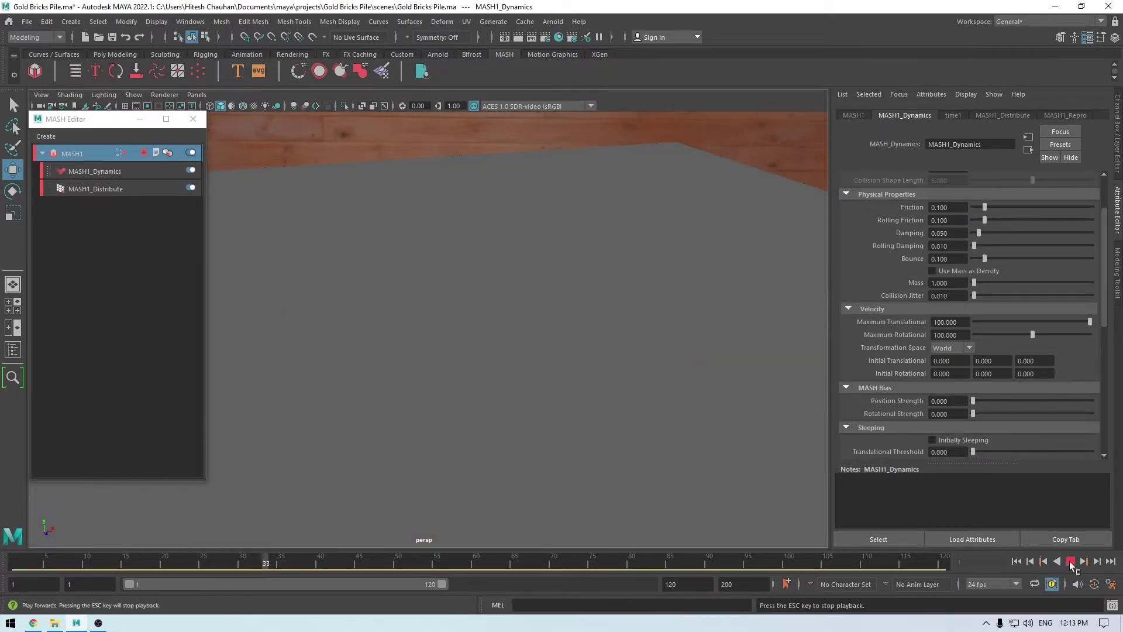
left_click_drag(682, 445, 674, 391, "alt")
right_click_drag(674, 391, 543, 303, "alt")
left_click_drag(544, 303, 501, 413, "alt")
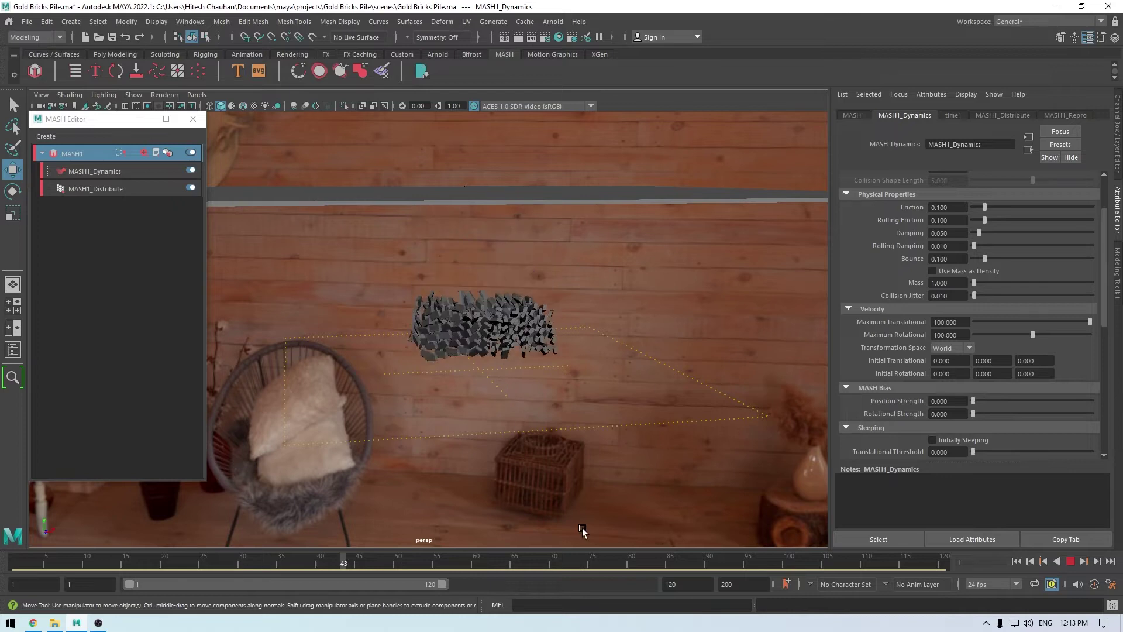
left_click(1070, 561)
mouse_move(561, 409)
left_mouse_down("alt")
mouse_move(552, 423)
mouse_move(556, 403)
mouse_move(585, 474)
mouse_move(602, 468)
mouse_move(586, 382)
mouse_move(570, 392)
left_mouse_up("alt")
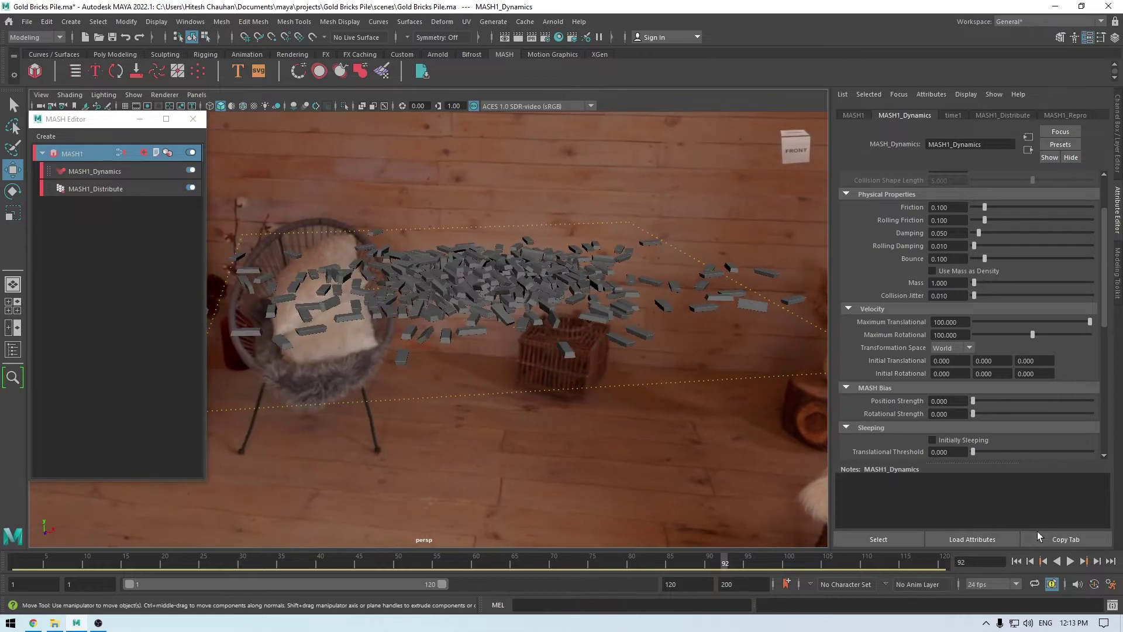
left_click(1017, 561)
left_click_drag(632, 409, 609, 437, "alt")
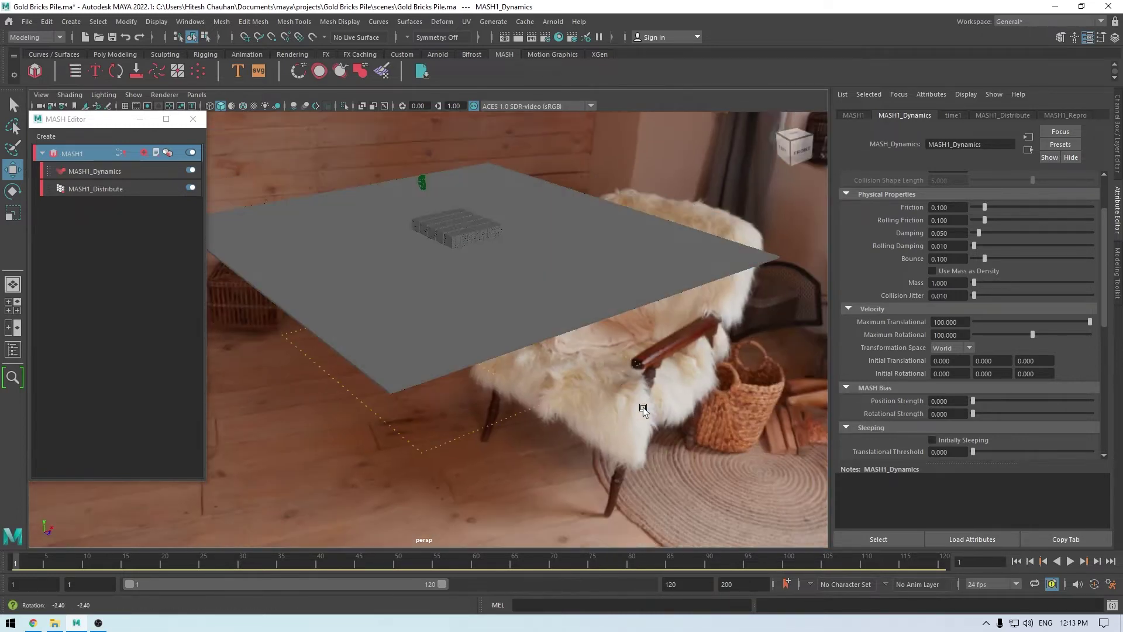
Show the Outliner and add Floor as a collider object of MASH1_BulletSolver.
scroll(554, 294, "up", 3)
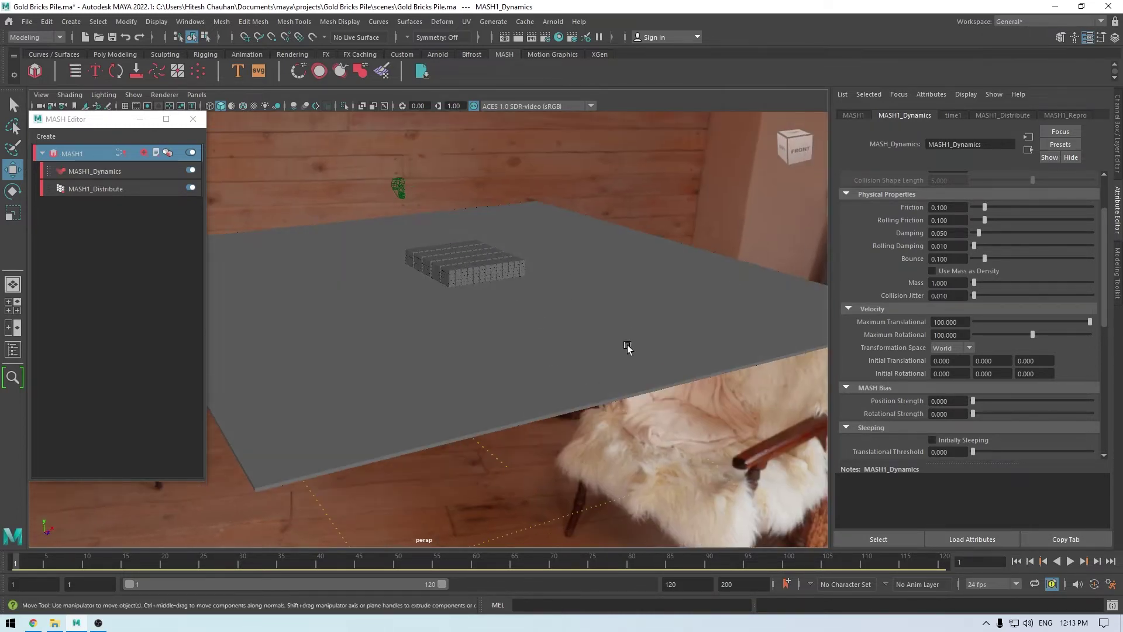
left_click(644, 330)
left_click_drag(587, 348, 600, 358, "alt")
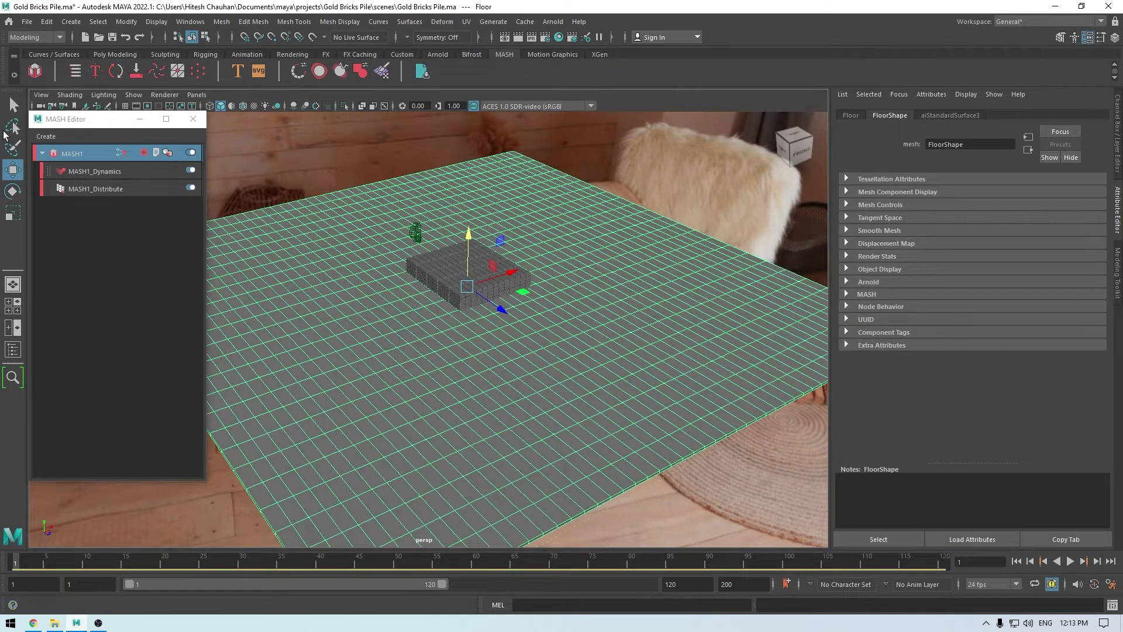
left_click(11, 348)
left_click_drag(67, 119, 227, 115)
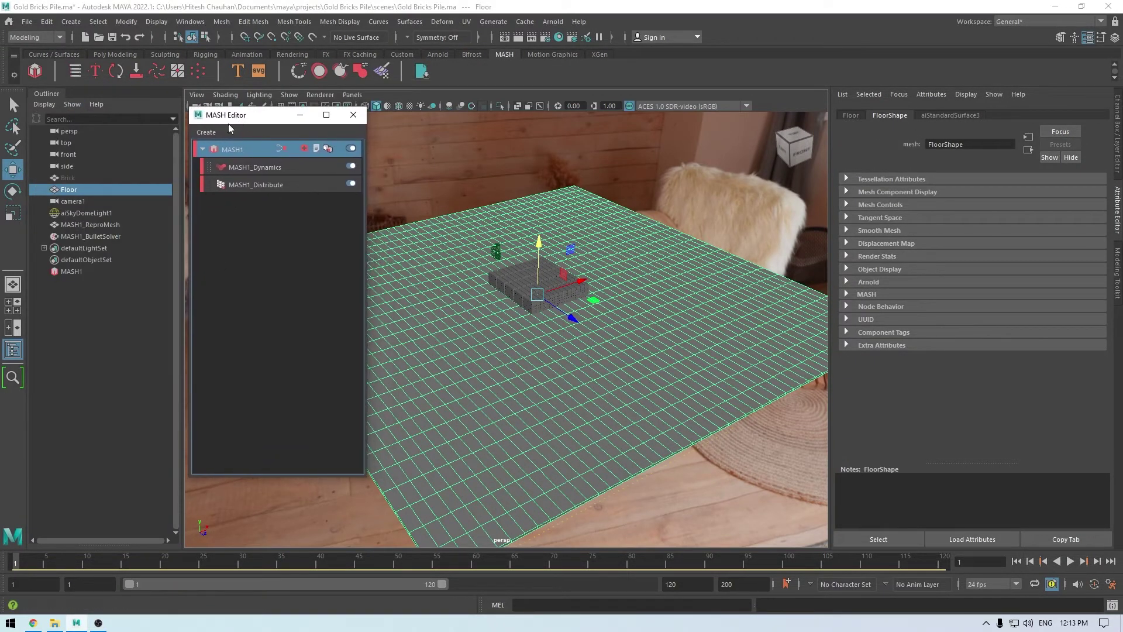
left_click(86, 238)
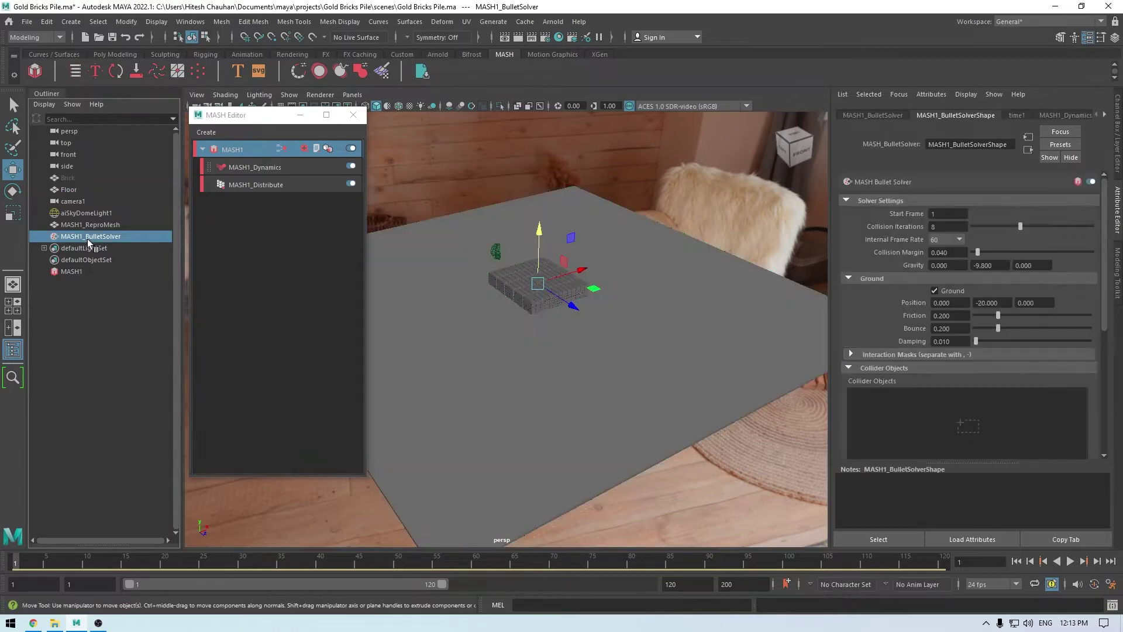
scroll(904, 399, "down", 3)
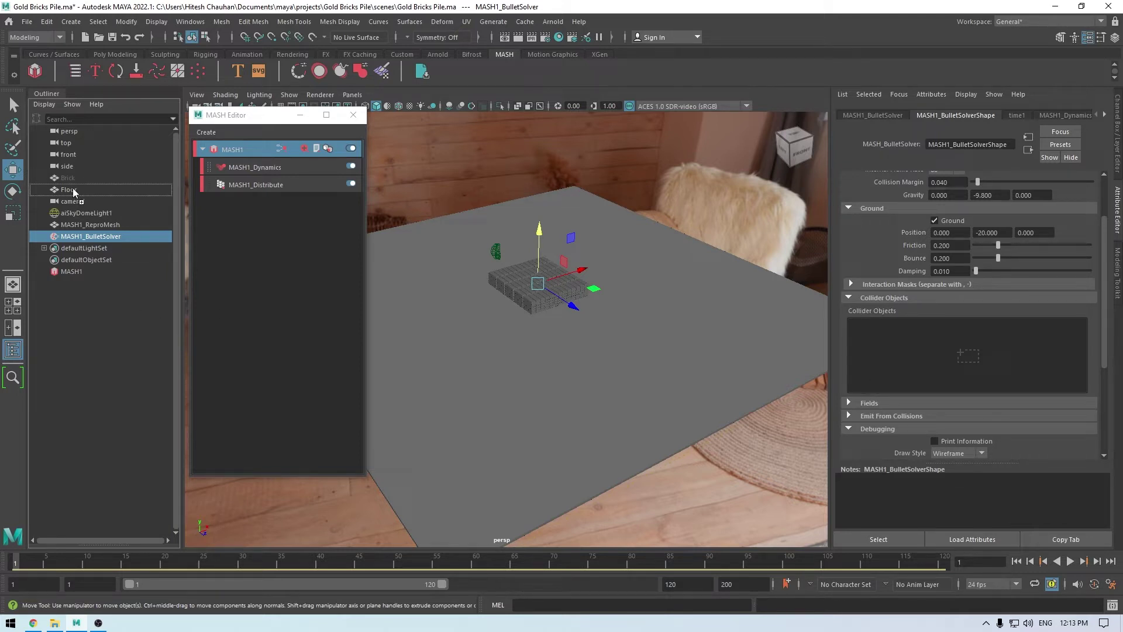
left_click_drag(953, 338, 954, 340)
Play the simulation to check the bricks landing on the floor, then rewind it with the MASH1_Dynamics settings shown.
left_click_drag(565, 331, 682, 521, "alt")
left_click(1069, 562)
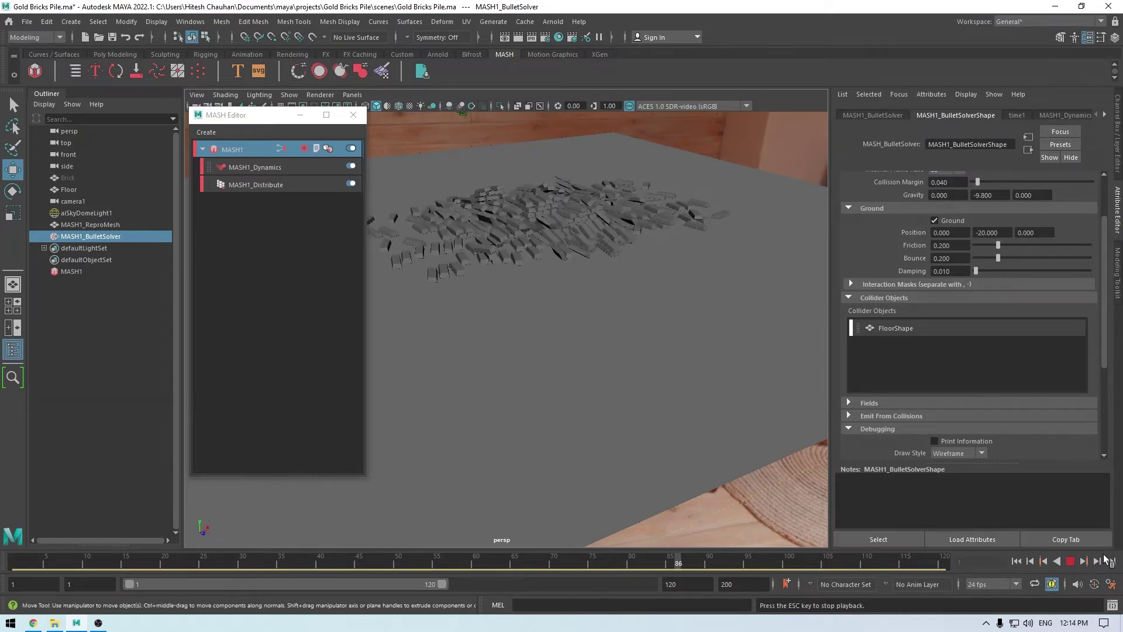
key("Escape")
left_click_drag(765, 401, 611, 389, "alt")
left_click(278, 168)
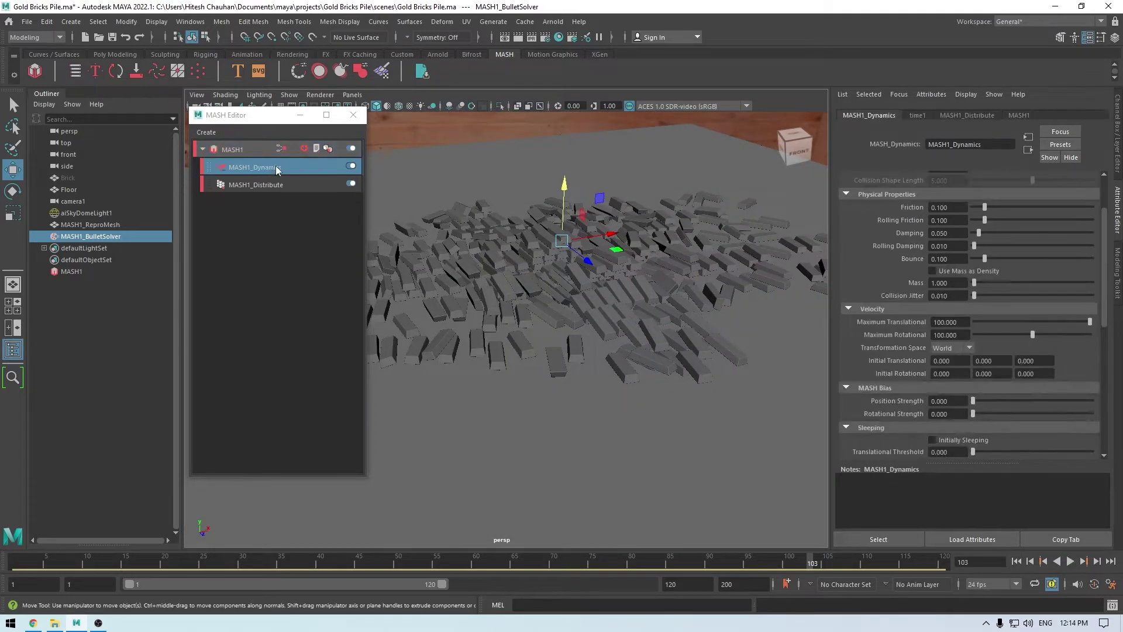
left_click(1016, 562)
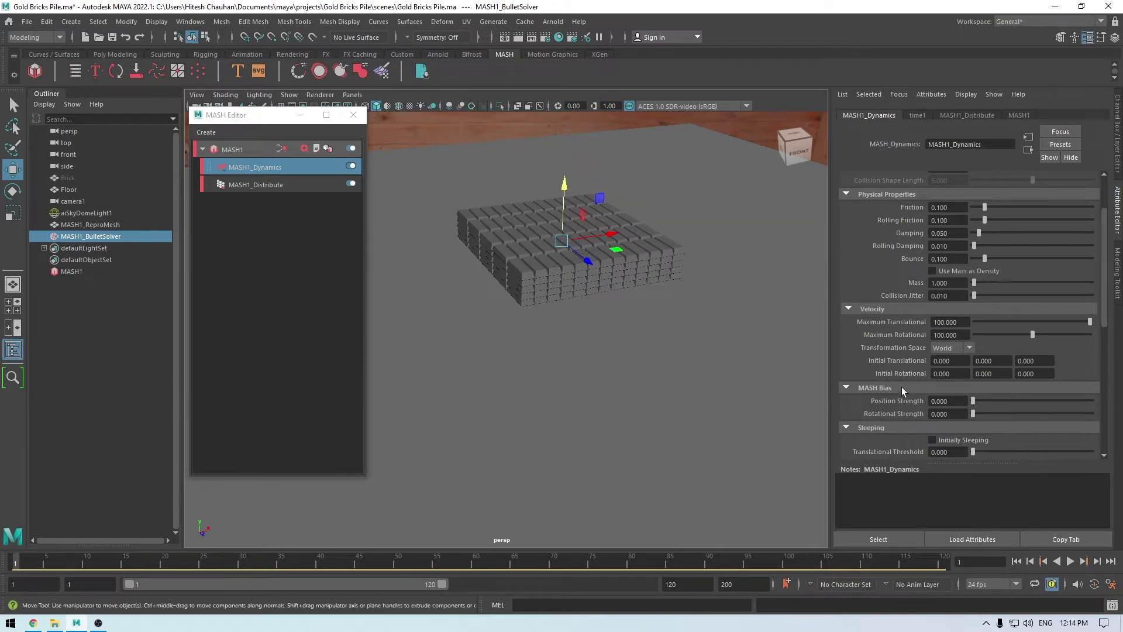
Set the Dynamics node's Bounce to 0.356 and replay the simulation to inspect the scattered bricks.
left_click_drag(986, 258, 1008, 259)
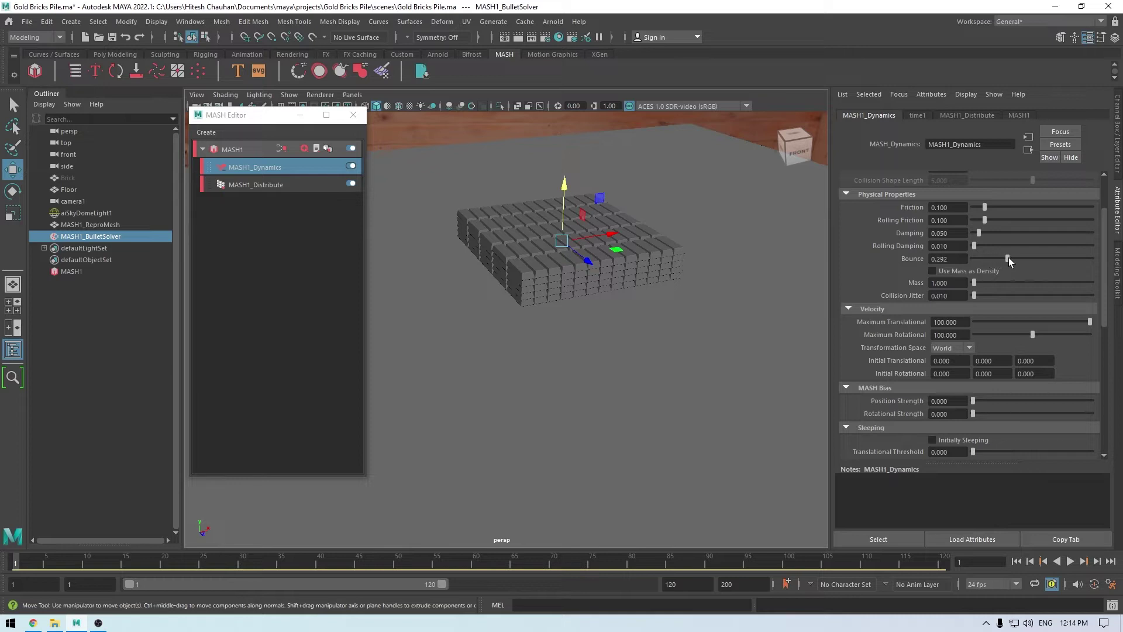
left_click(1070, 562)
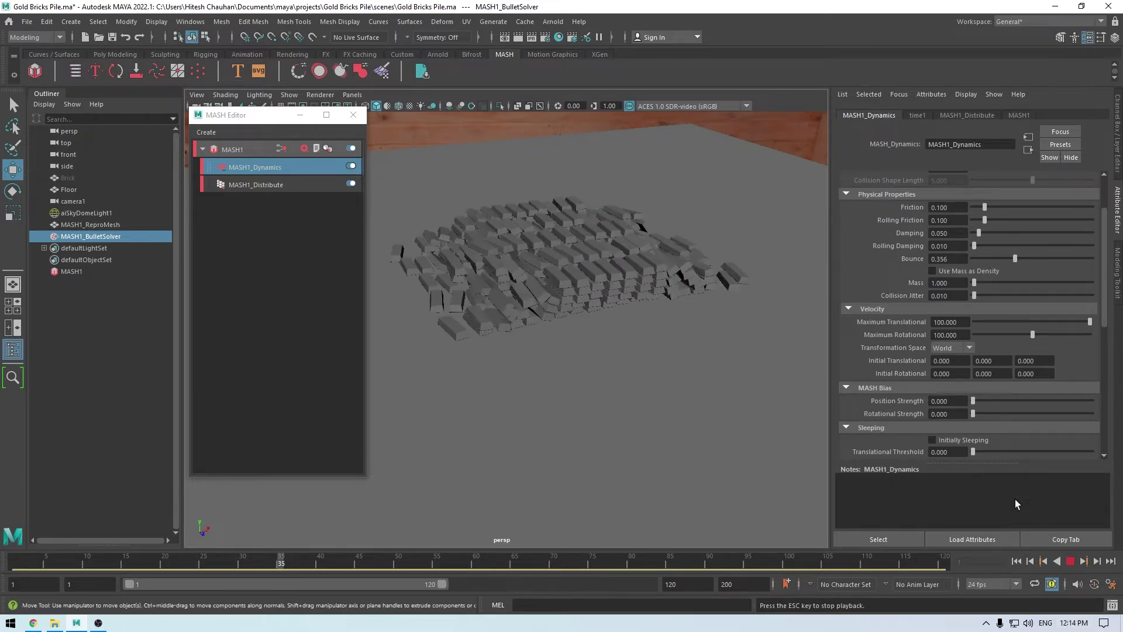
left_click(1070, 561)
left_click_drag(647, 387, 557, 348, "alt")
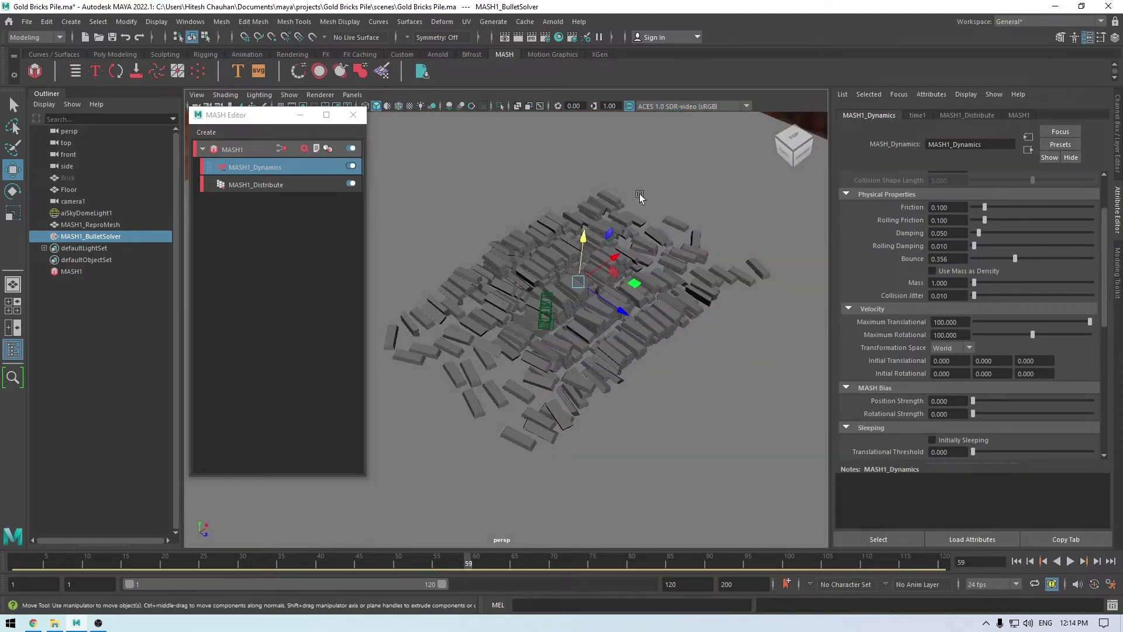
left_click_drag(610, 304, 646, 328, "alt")
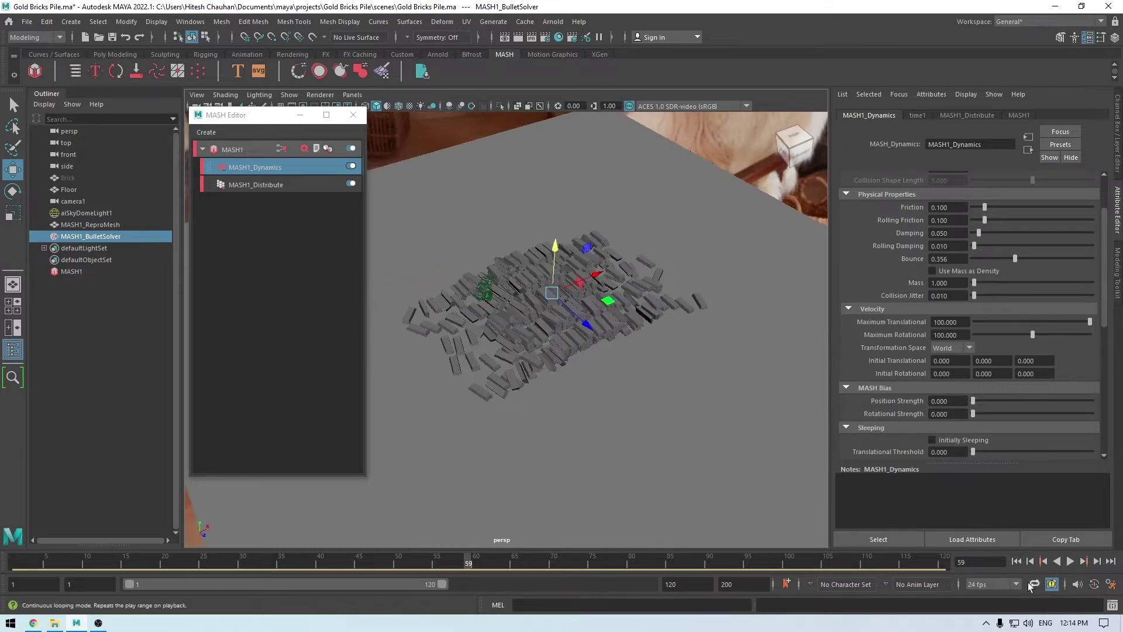
Raise the bricks' Friction to 0.851 and replay the simulation from the start, inspecting the pile up close.
left_click(1016, 561)
left_click_drag(984, 205, 1043, 207)
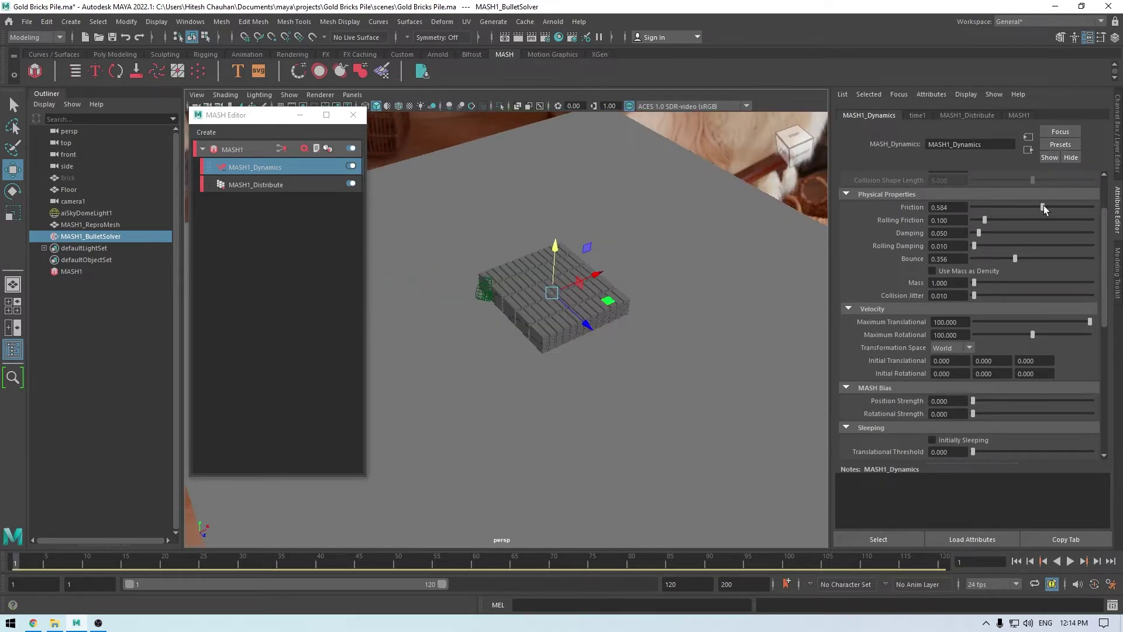
left_click(1069, 562)
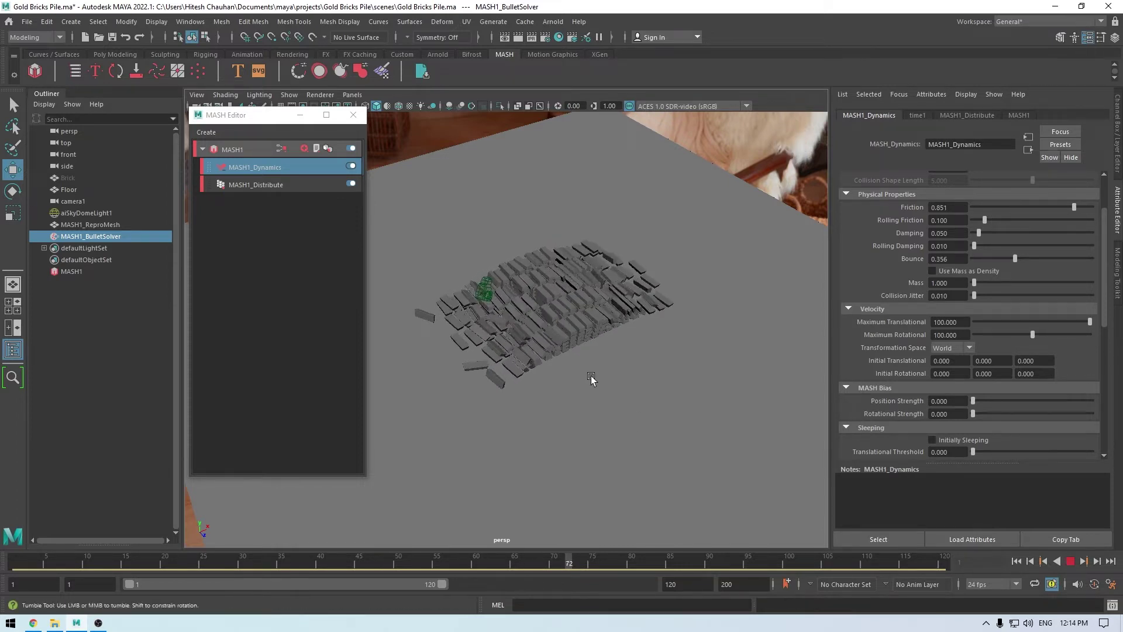
left_click_drag(593, 374, 597, 341, "alt")
right_click_drag(597, 341, 645, 411, "alt")
middle_click_drag(645, 411, 625, 421, "alt")
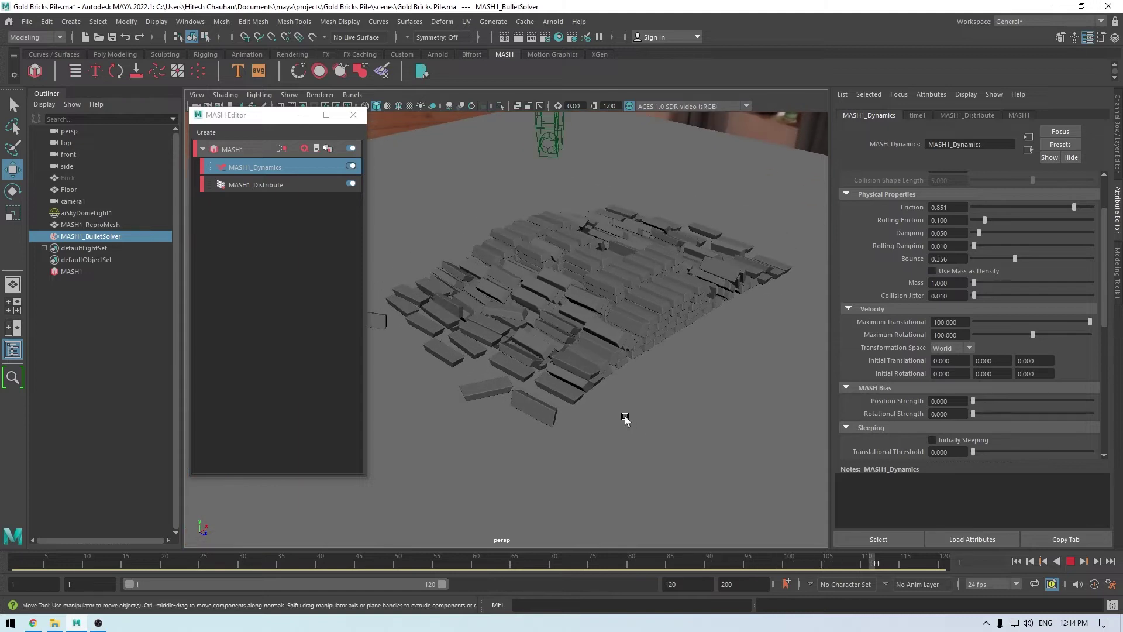
right_click_drag(625, 420, 648, 473, "alt")
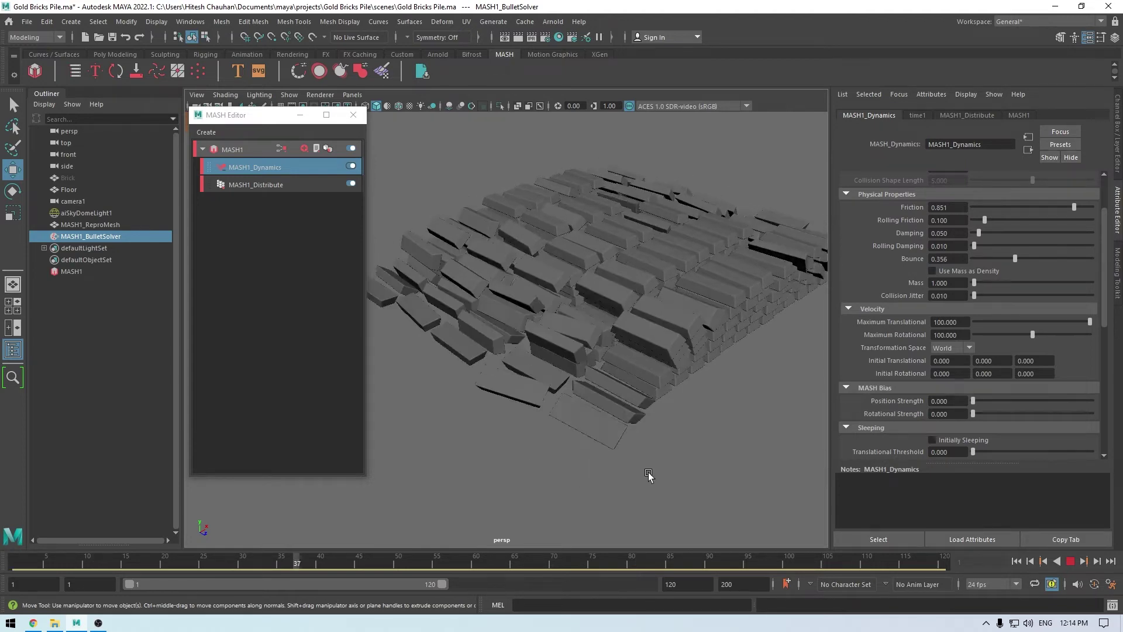
left_click(1069, 560)
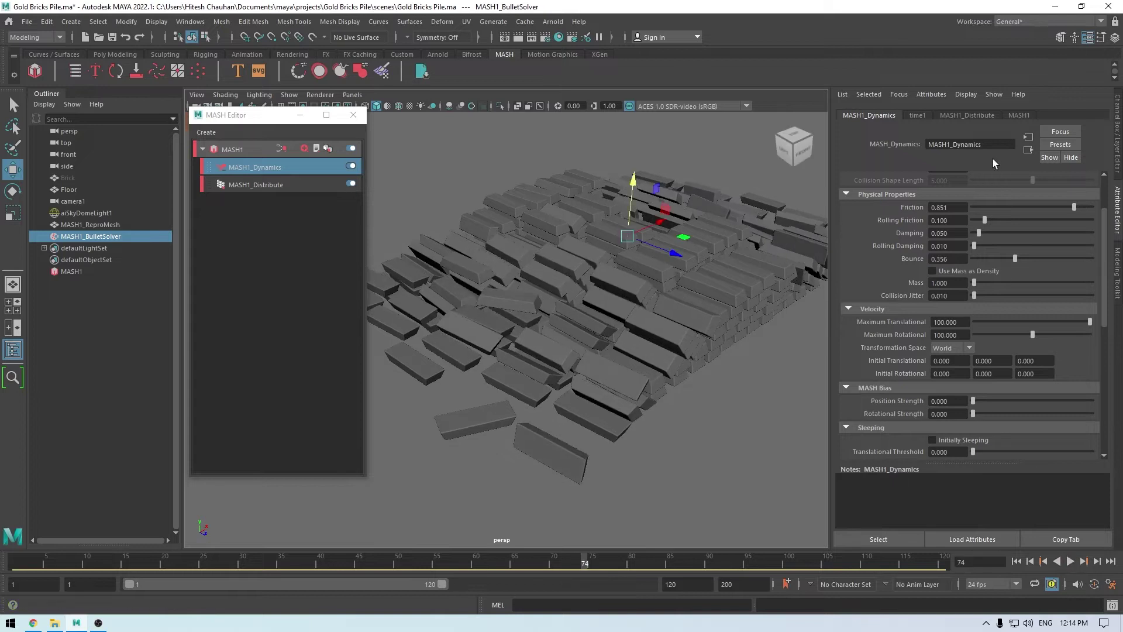
Reduce the bricks' Friction to 0.624 and replay the simulation from frame 1, examining the collapsed pile.
left_click_drag(1058, 205, 1050, 205)
left_click(1015, 560)
left_click(1069, 560)
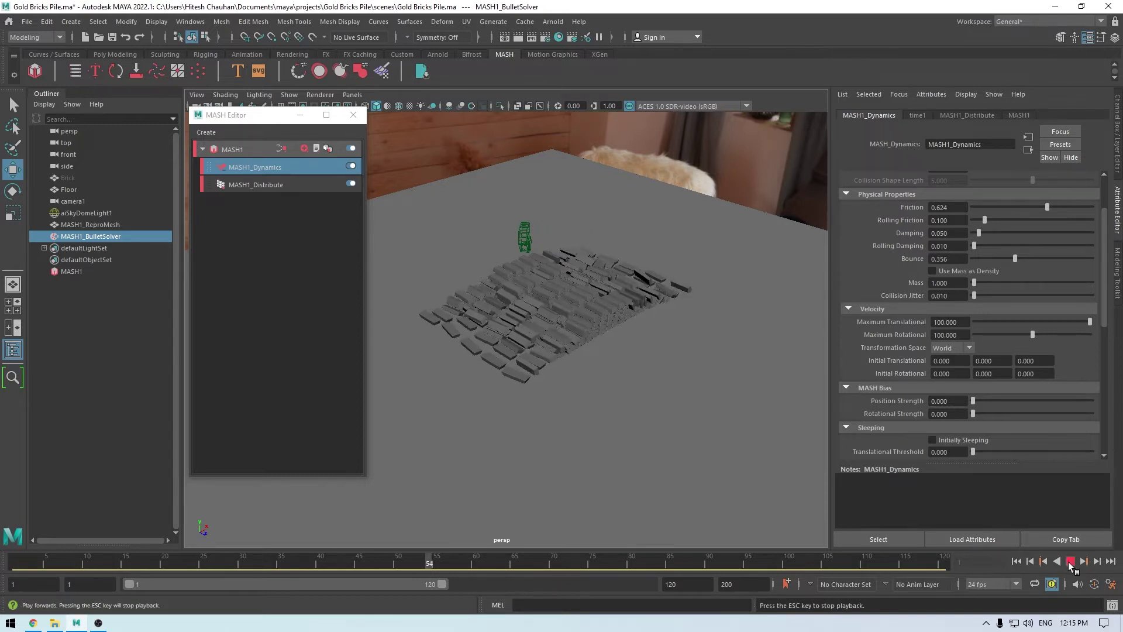
left_click(1068, 561)
left_click_drag(585, 340, 595, 381, "alt")
right_click_drag(595, 382, 622, 409, "alt")
middle_click_drag(622, 351, 599, 416, "alt")
left_click_drag(579, 366, 609, 412, "alt")
right_click_drag(608, 411, 613, 415, "alt")
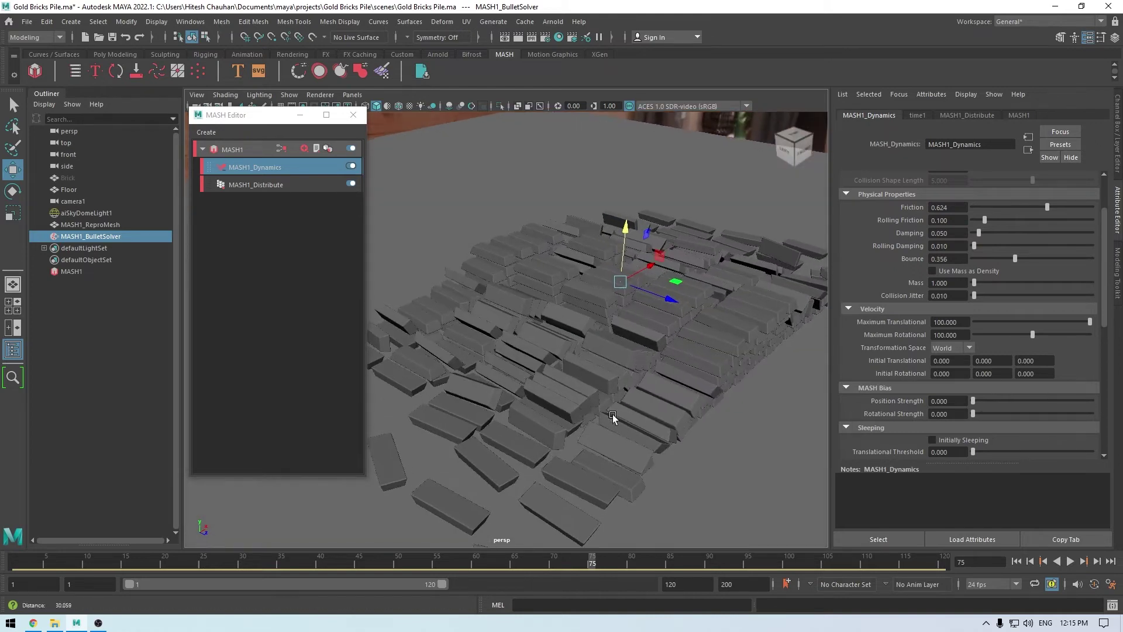
Set Friction to 0.5 and Bounce to 0.4 for the bricks, and run the simulation to frame 74.
left_click(1016, 561)
left_click_drag(658, 353, 645, 345, "alt")
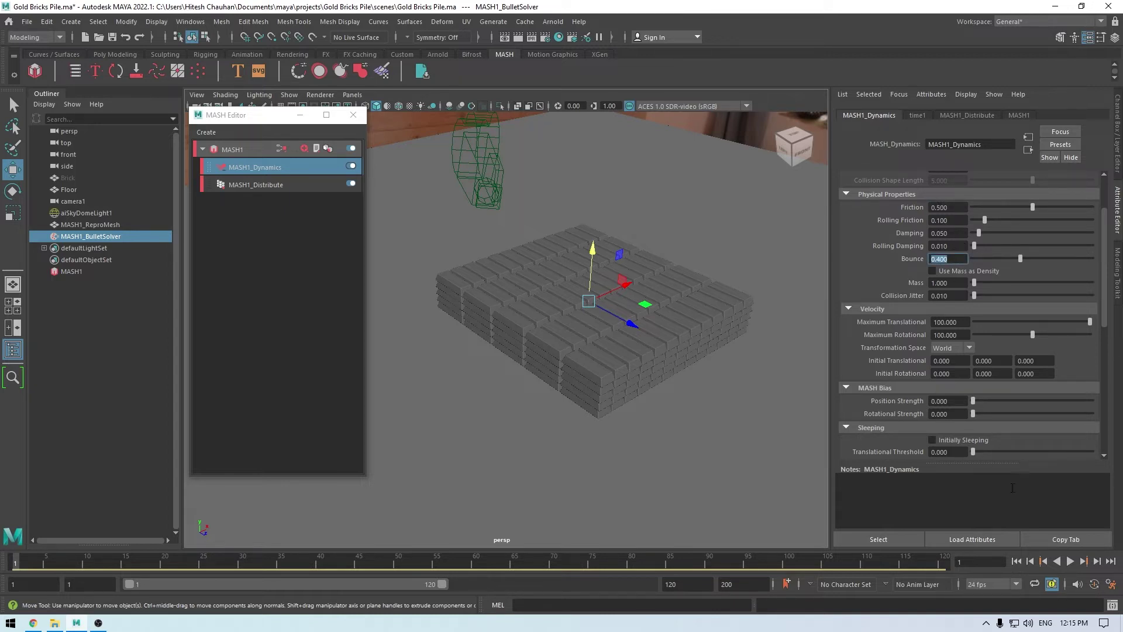
left_click(1070, 561)
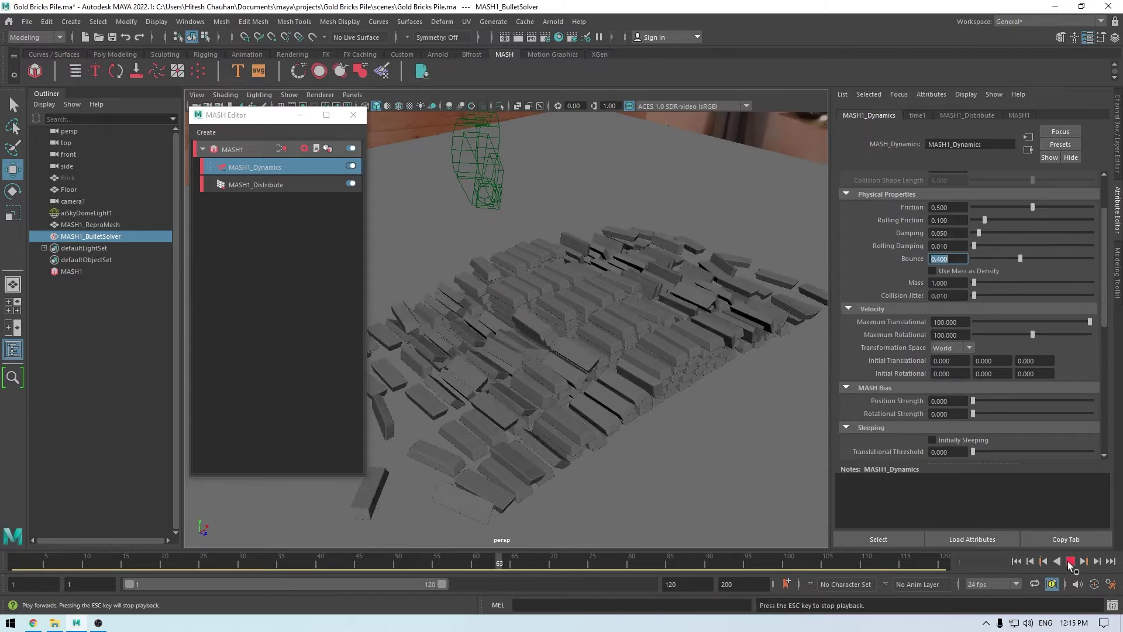
left_click(1070, 561)
left_click_drag(595, 352, 535, 259, "alt")
Close the MASH Editor, switch to the Custom Workspace layout, and collapse the Outliner to widen the viewport.
left_click(353, 115)
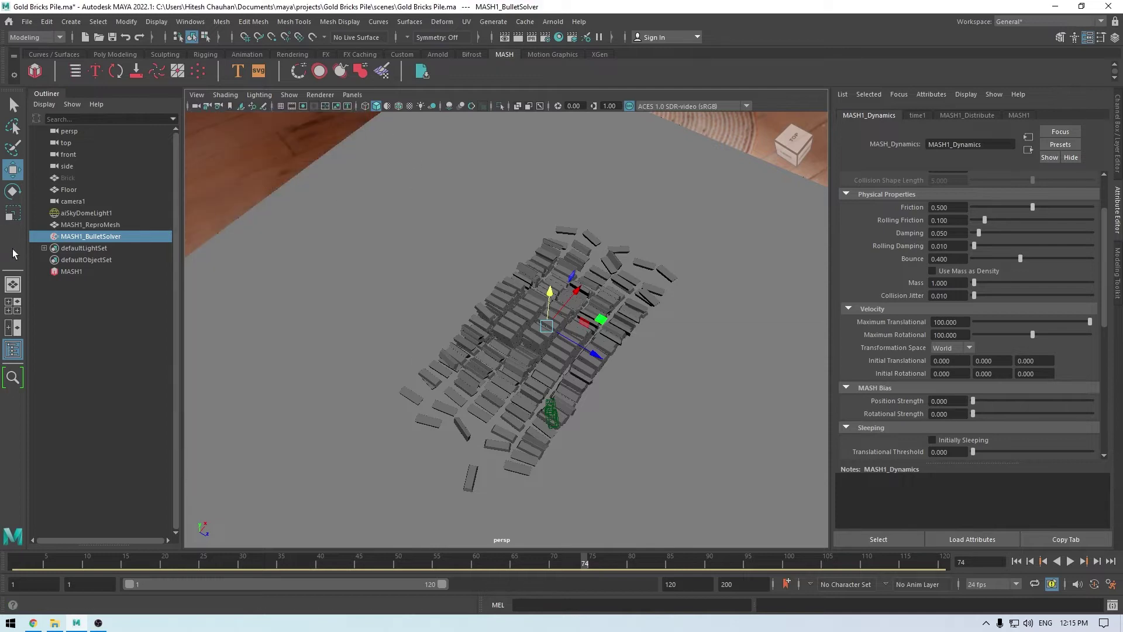
left_click(1050, 21)
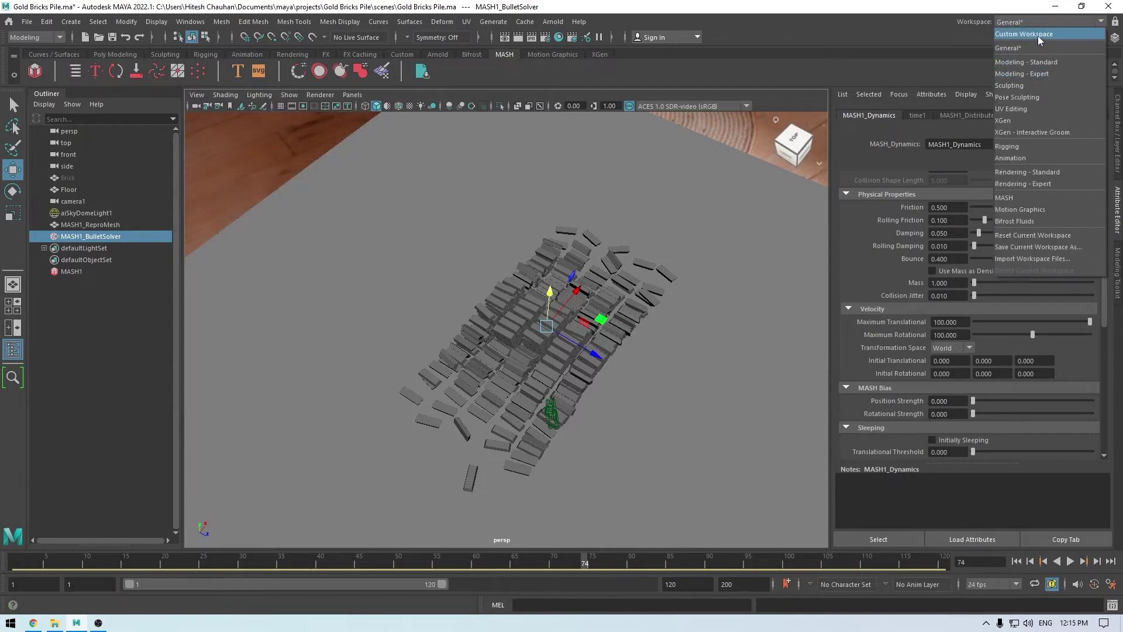
left_click(1037, 34)
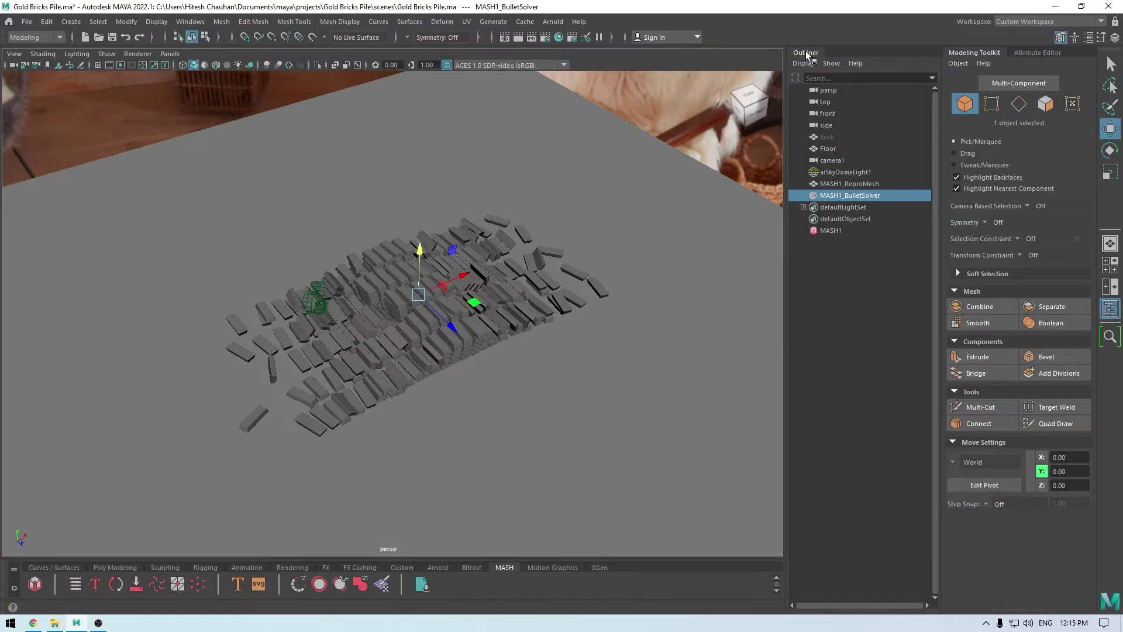
left_click(807, 54)
Look through camera1, unlock it, and reframe the shot on the stacked bricks and the fallen ones in front.
left_click(169, 54)
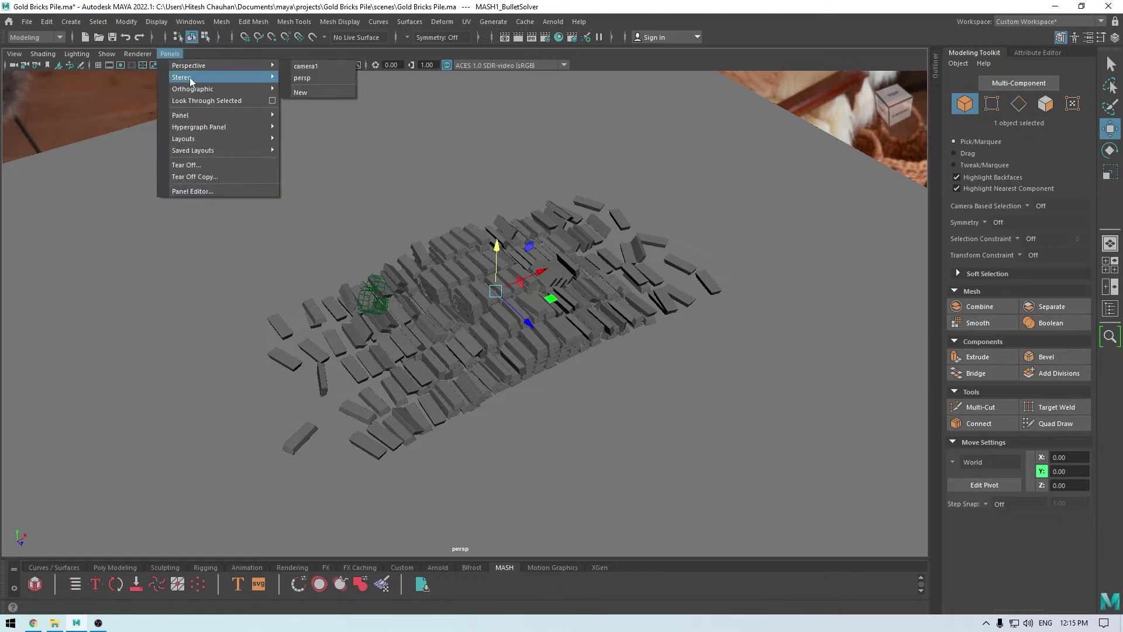
mouse_move(245, 65)
left_click(313, 66)
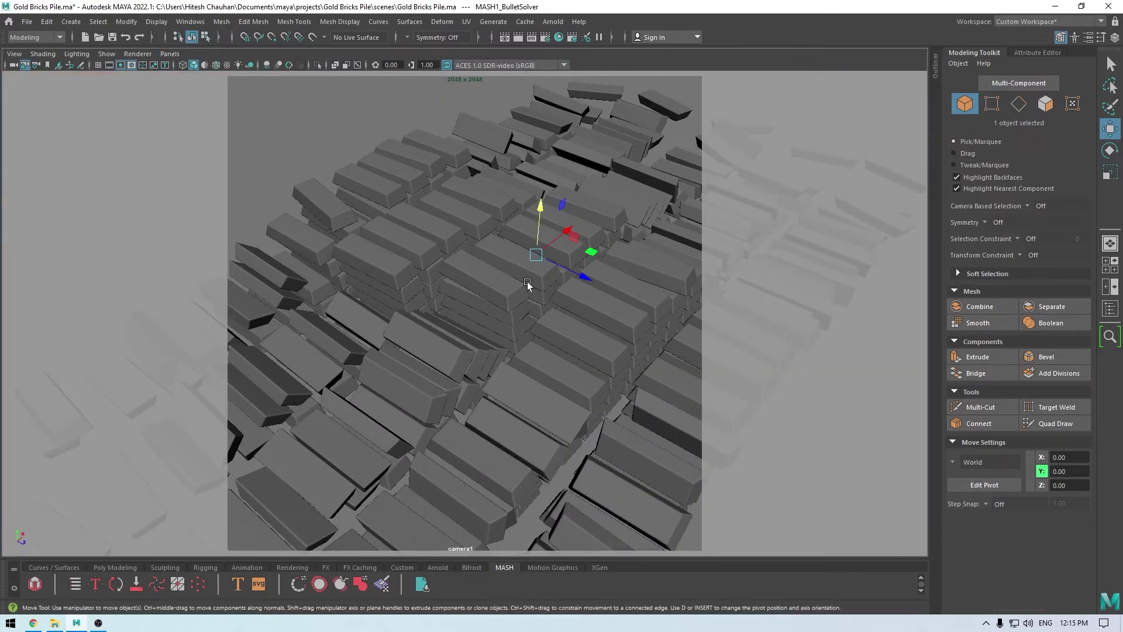
left_click(25, 65)
scroll(486, 346, "down", 3)
left_click_drag(469, 273, 492, 272, "alt")
middle_click_drag(492, 272, 487, 236, "alt")
left_click_drag(487, 239, 552, 262, "alt")
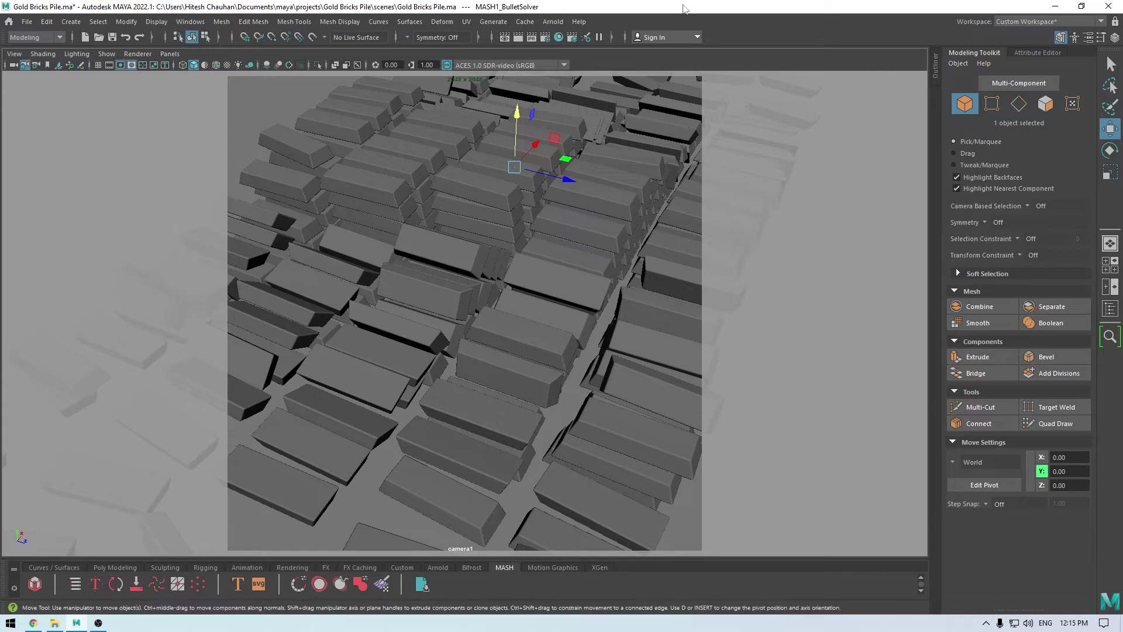
Start an Arnold render of the brick pile through camera1 and fit the image in the render view.
left_click(553, 21)
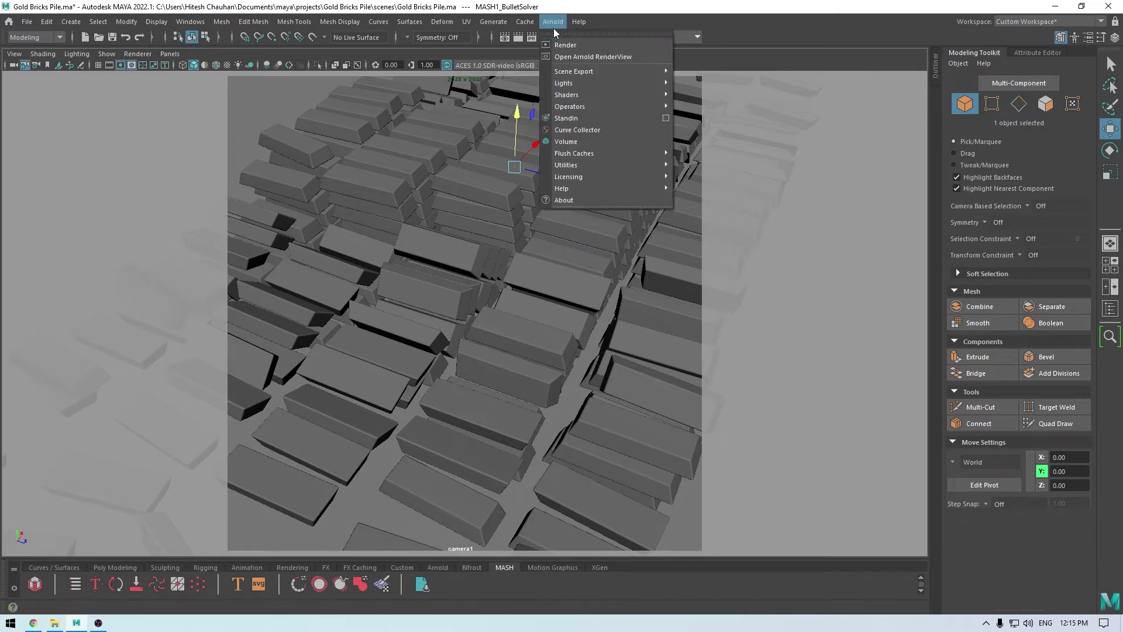
left_click(577, 48)
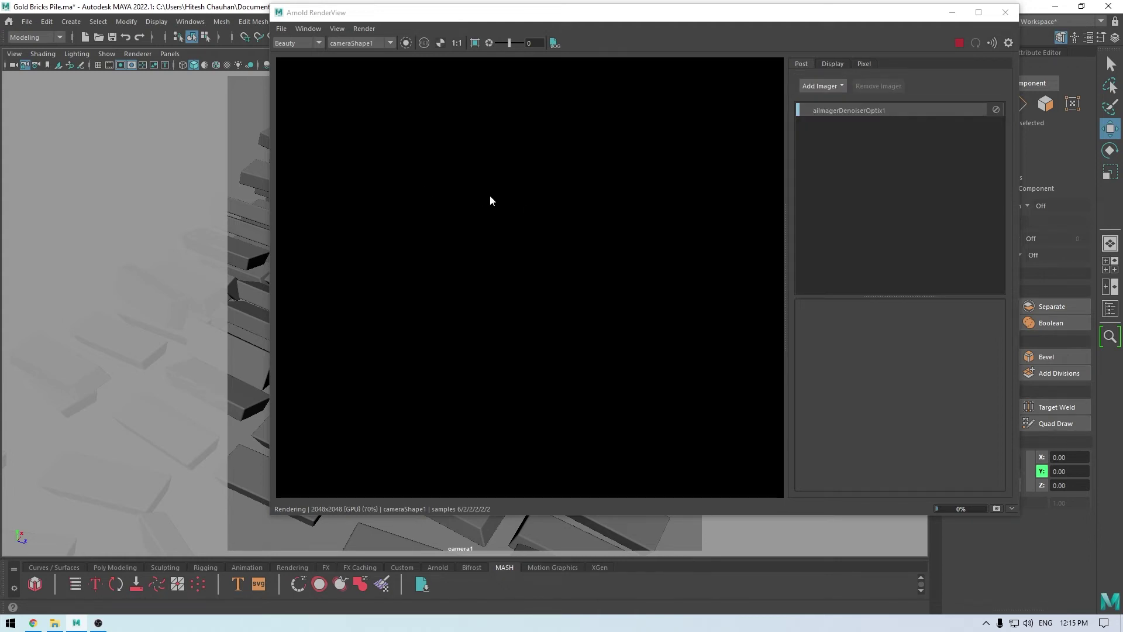
scroll(490, 194, "down", 2)
middle_click_drag(497, 205, 516, 268)
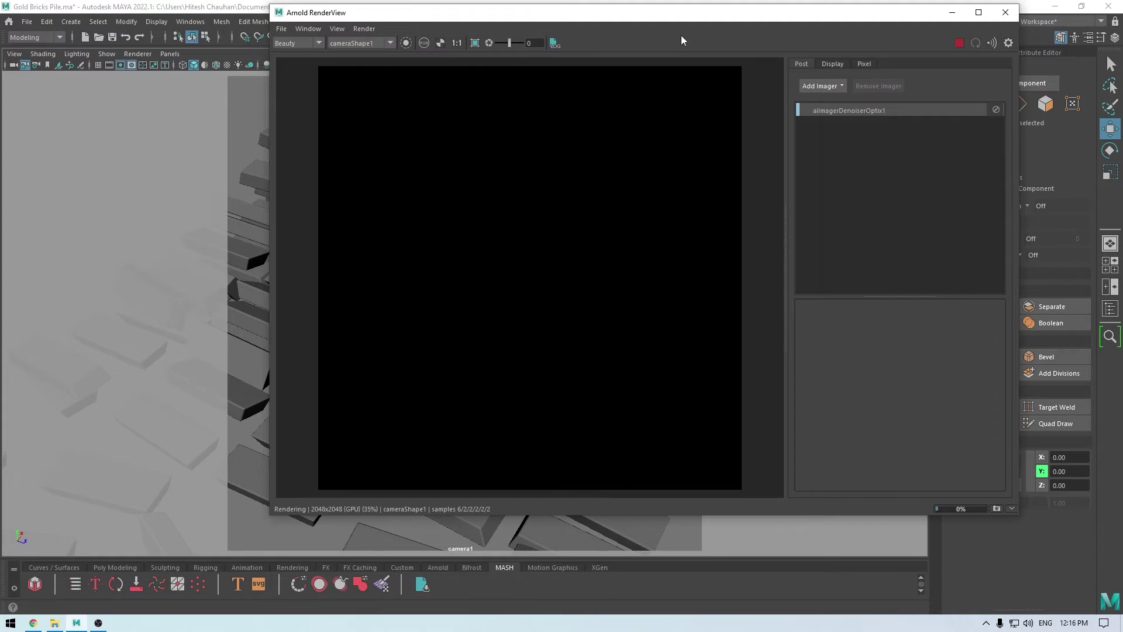
left_click_drag(680, 17, 628, 54)
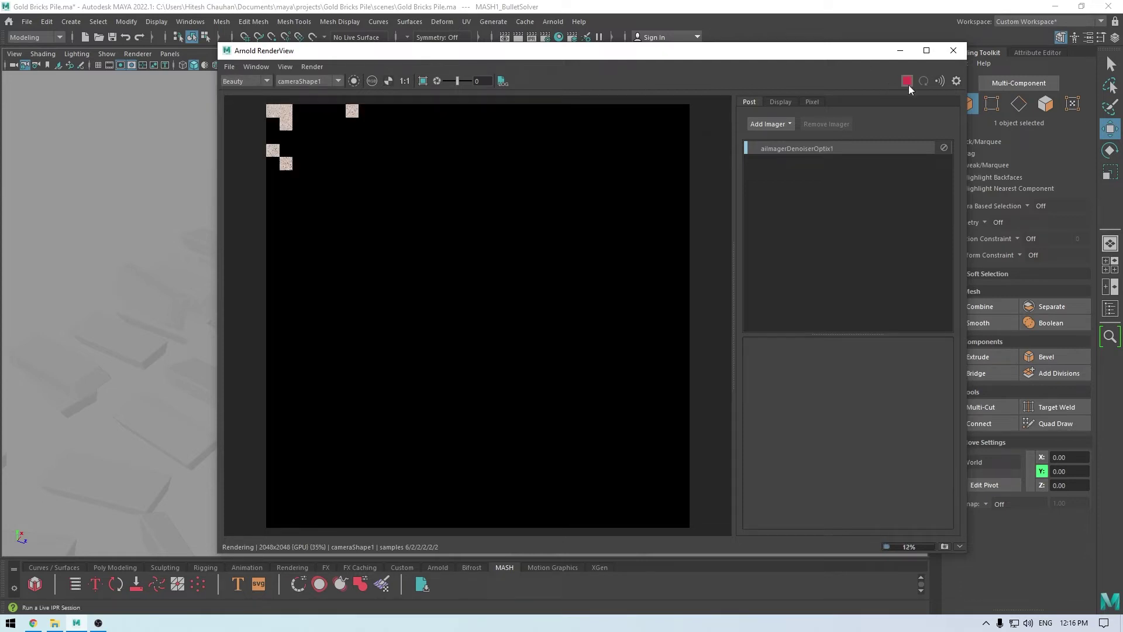
Enable Progressive Refinement for the Arnold render and restart the live IPR session.
left_click(319, 66)
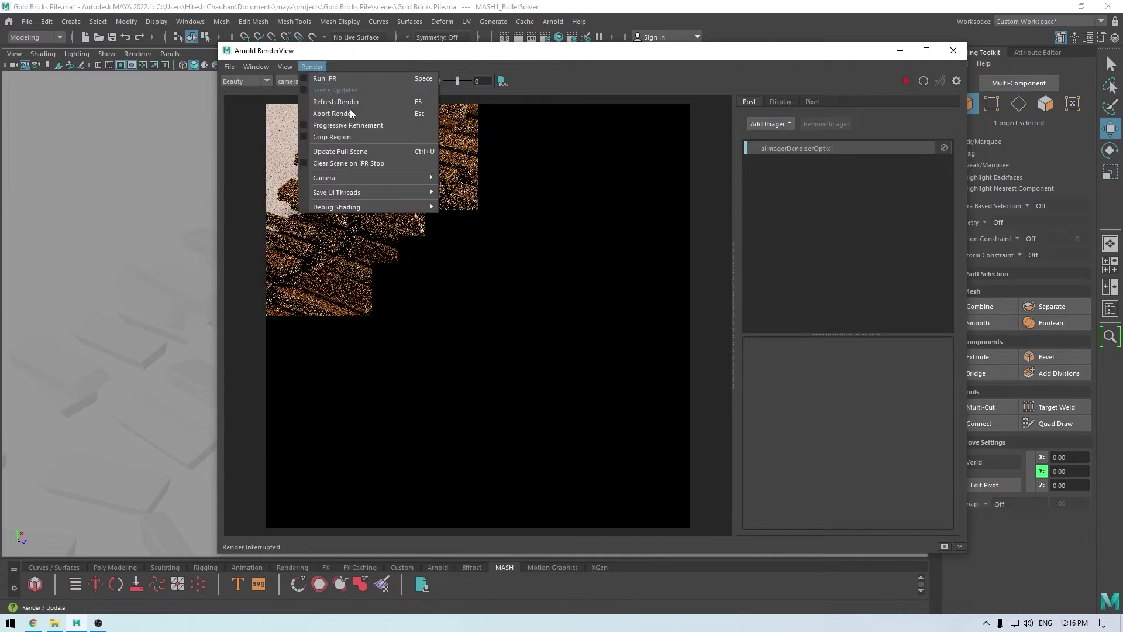
left_click(349, 125)
left_click(911, 80)
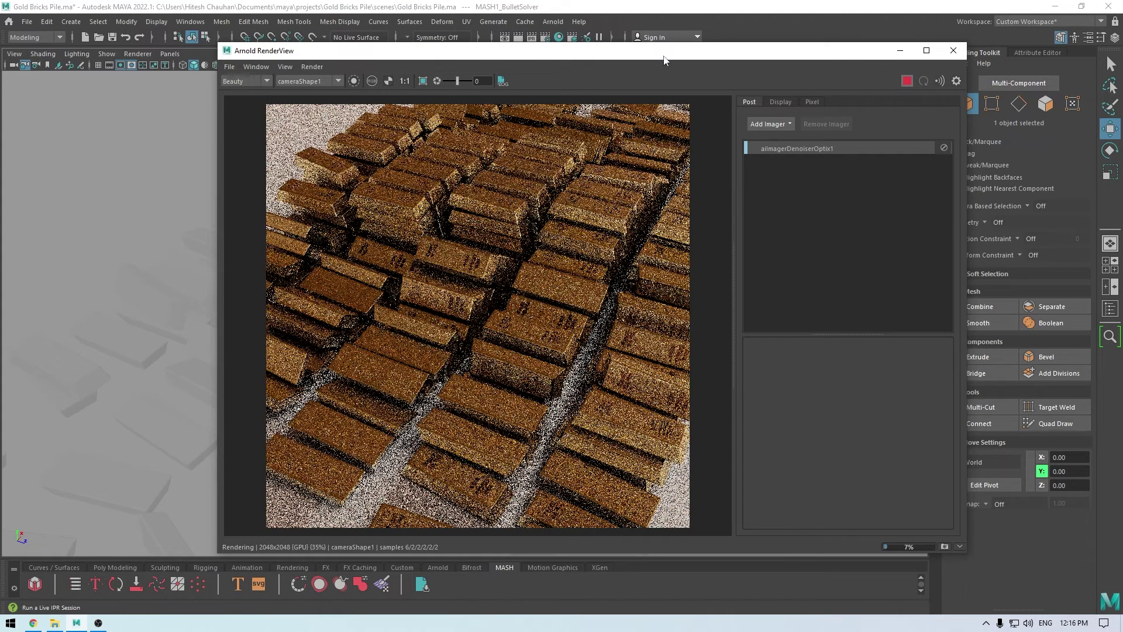
Select aiSkyDomeLight1 and rotate it around Y to about -30 degrees while watching the live render's lighting.
left_click_drag(664, 59, 934, 132)
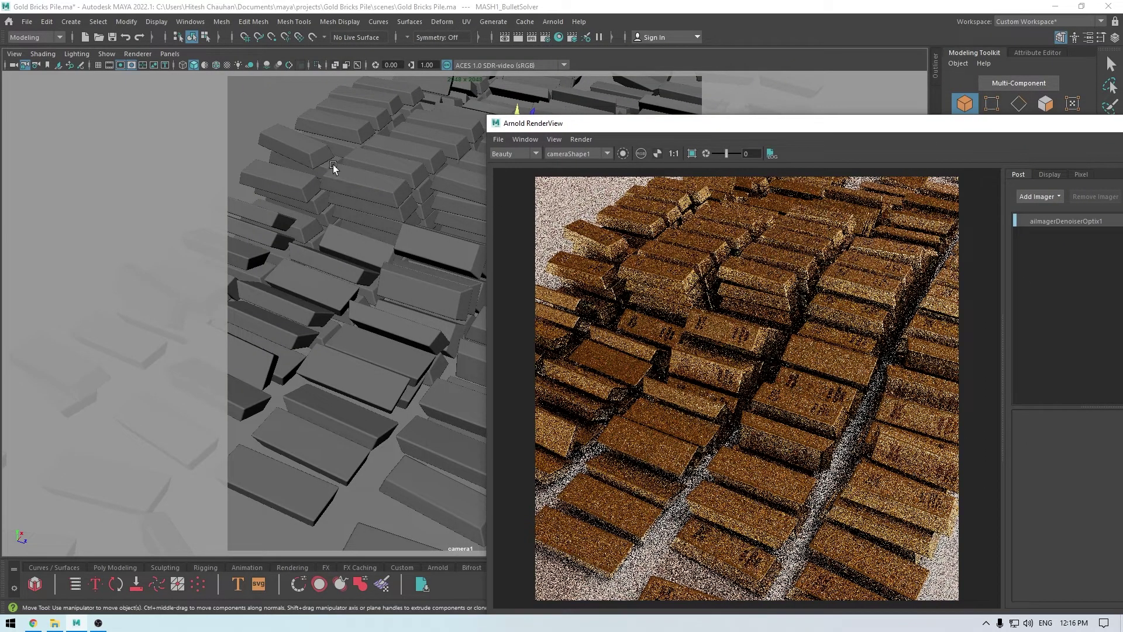
left_click_drag(781, 135, 167, 227)
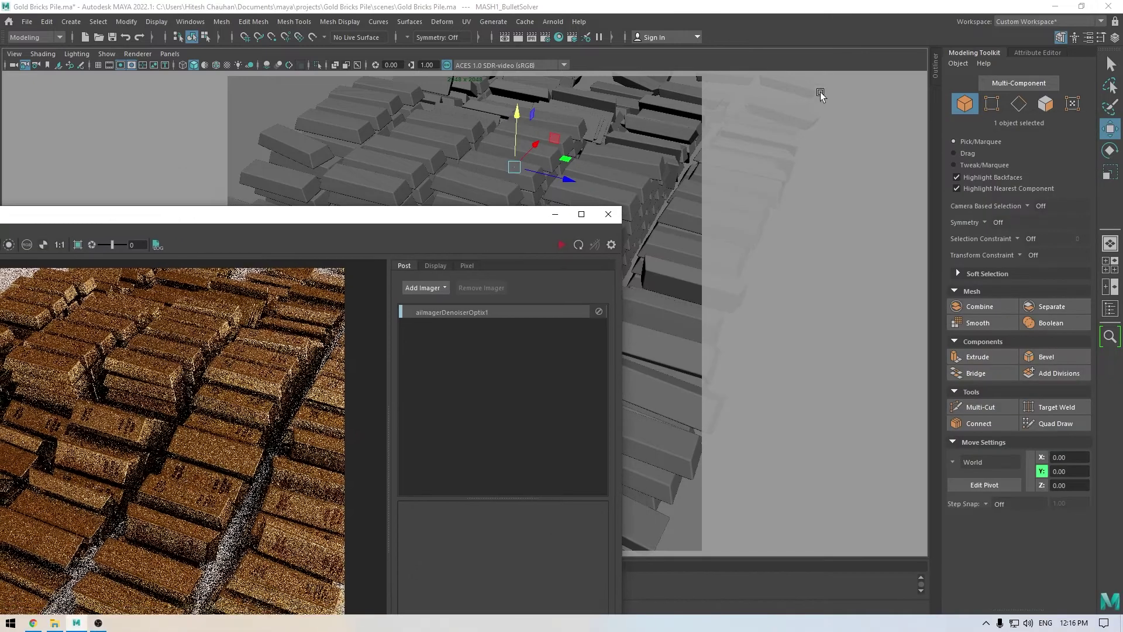
left_click(933, 68)
left_click(841, 170)
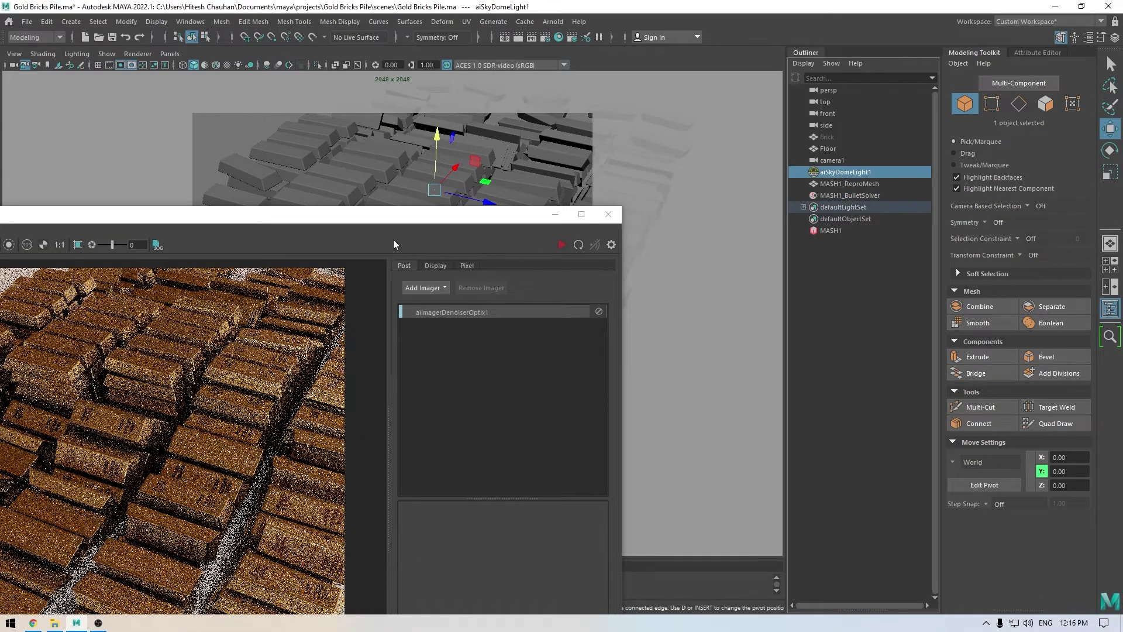
left_click_drag(403, 215, 867, 117)
left_click_drag(679, 127, 784, 225)
key("e")
left_click_drag(423, 225, 358, 190)
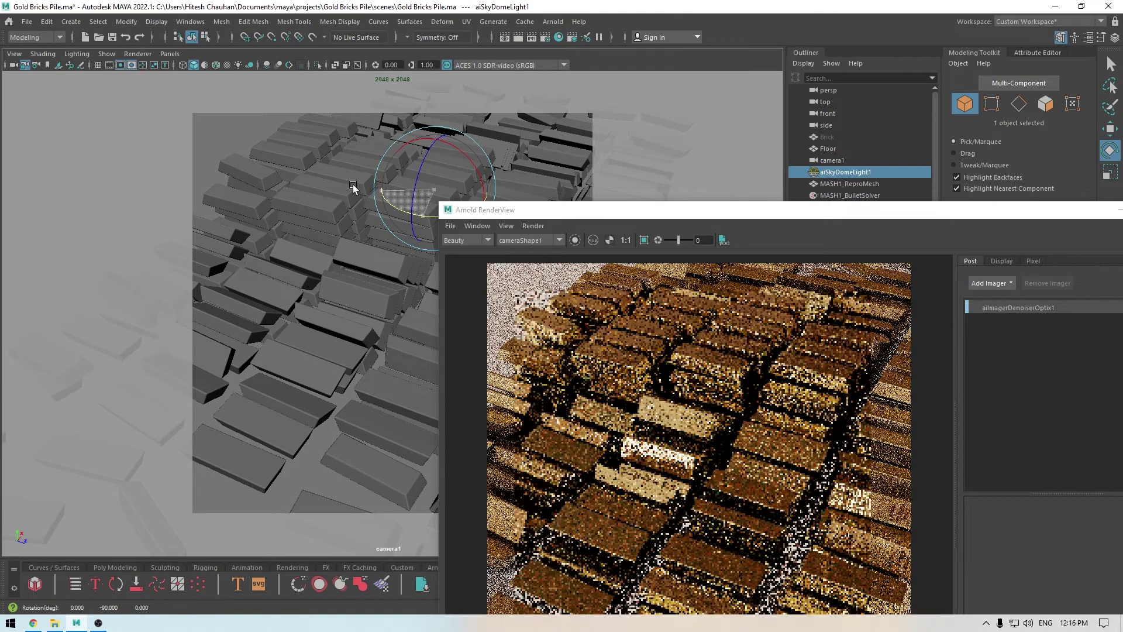
left_click_drag(353, 185, 378, 198)
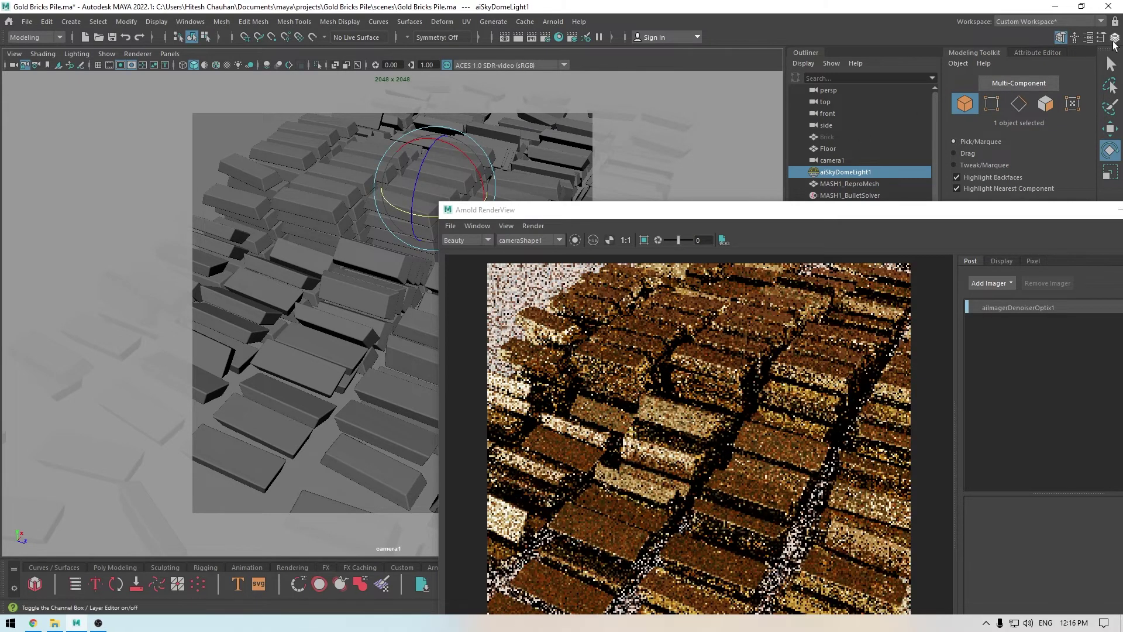
Set the sky dome light's Rotate Y to -60 in the Channel Box and close it.
left_click(1114, 37)
double_click(894, 144)
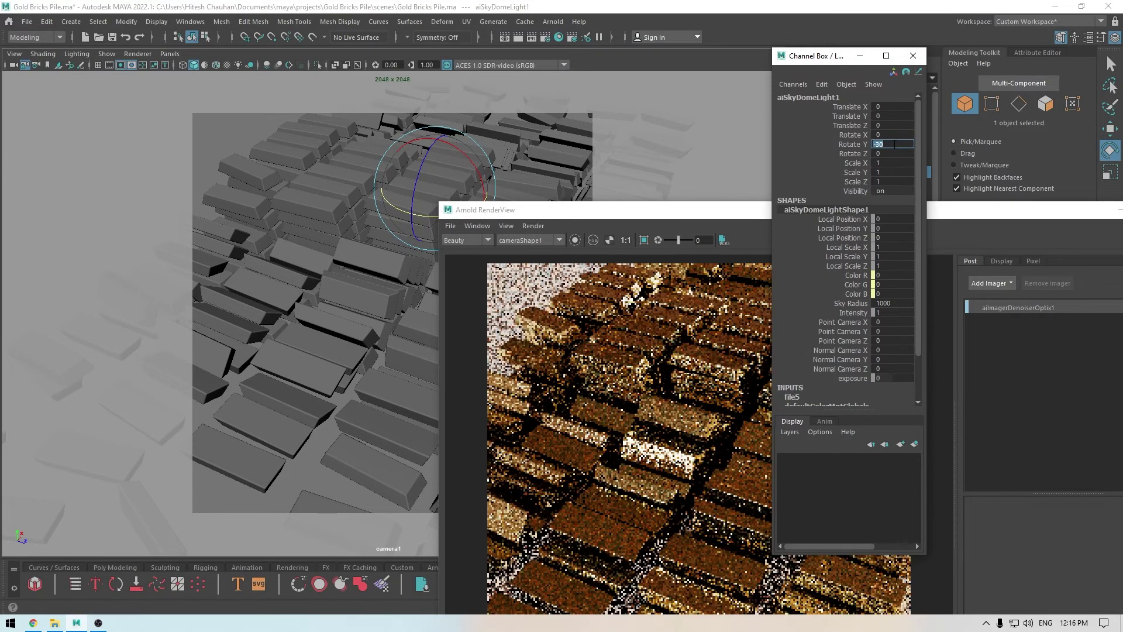
type("-")
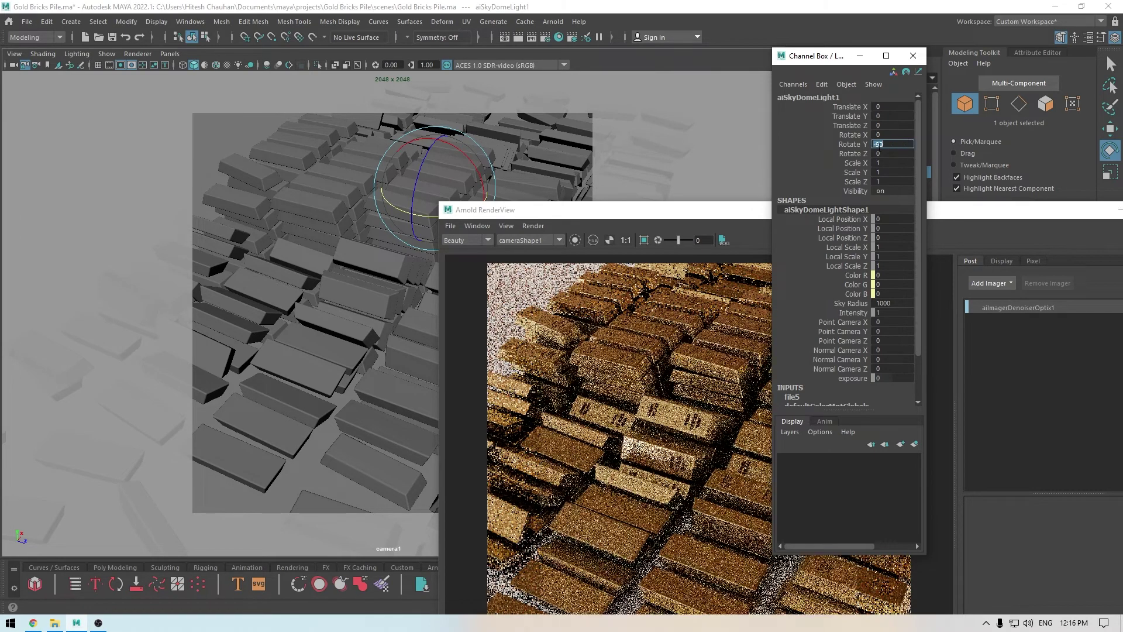
type("-6")
key("Return")
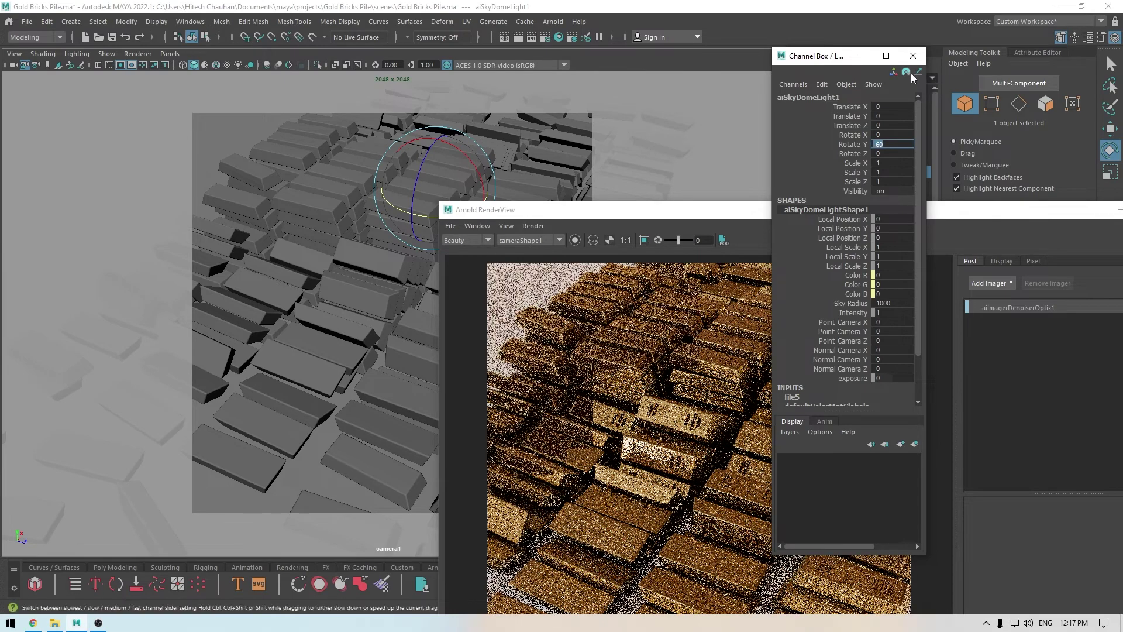
left_click(912, 56)
Bring the whole render view back into sight and disable its aiImagerDenoiserOptix1 imager.
left_click_drag(849, 213, 555, 72)
scroll(487, 283, "down", 2)
scroll(487, 283, "up", 2)
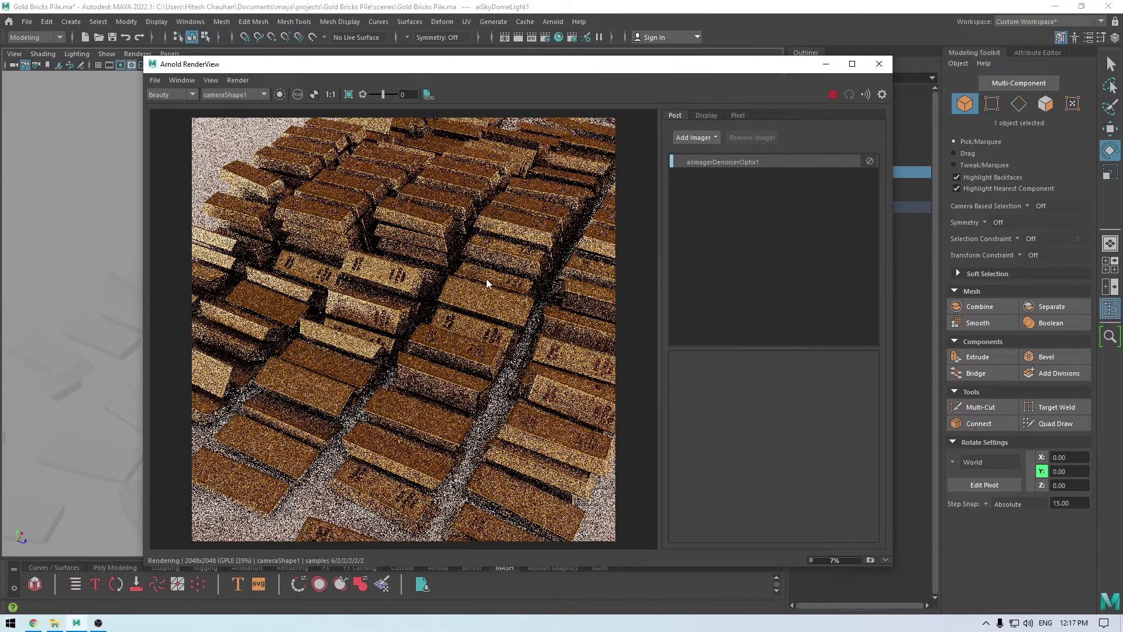
left_click(870, 161)
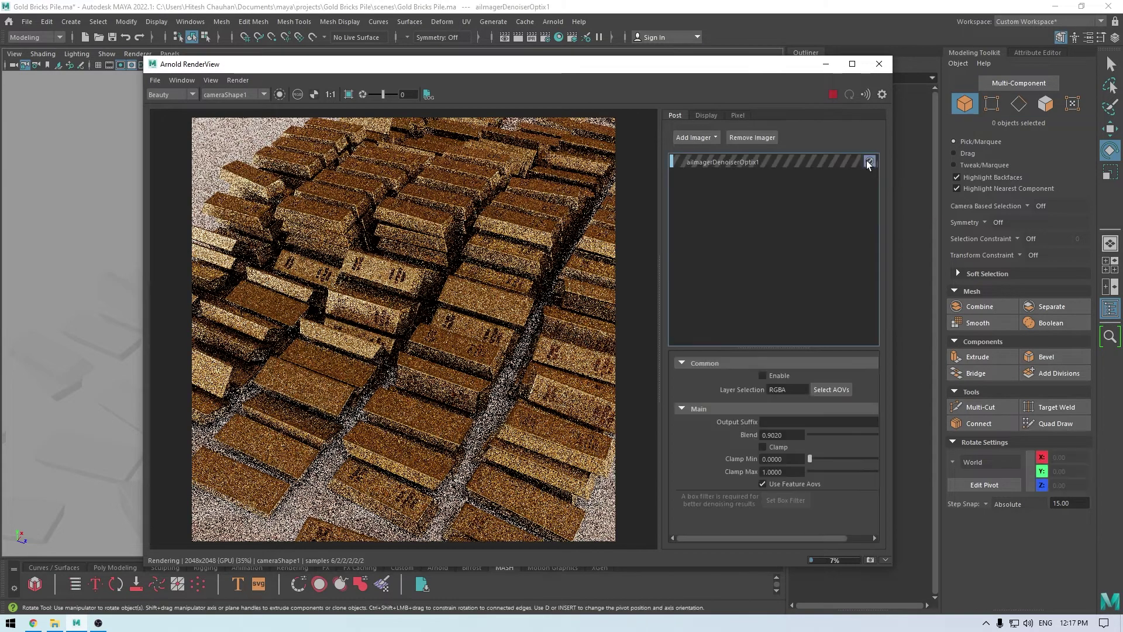
Set the render image size to the 1k_Square preset, and enlarge the render view to show the whole image.
left_click(552, 22)
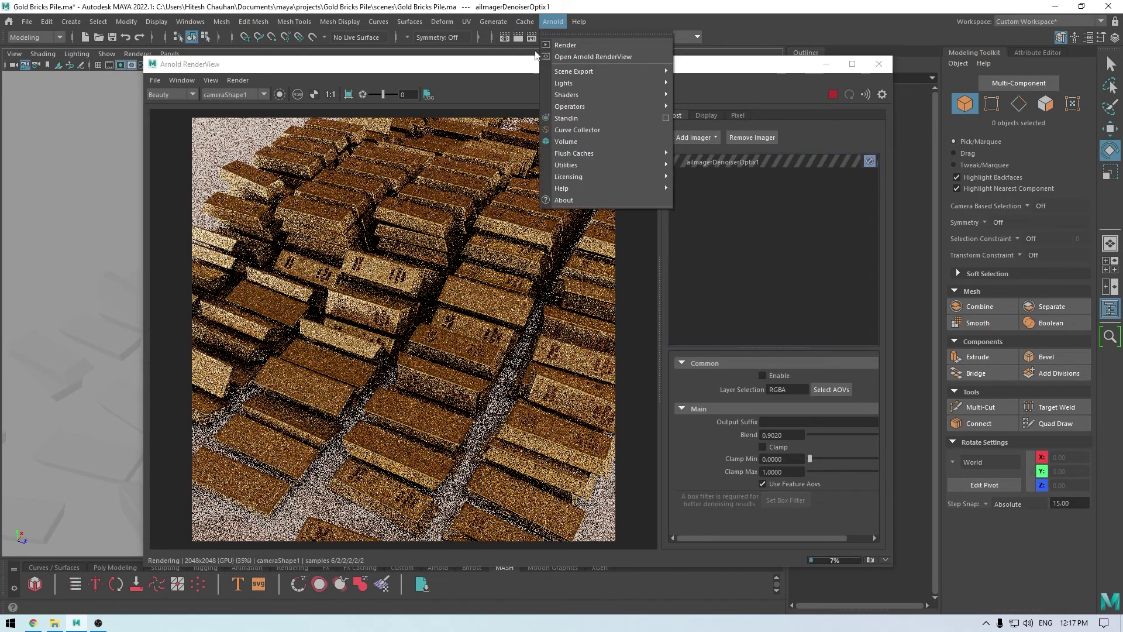
mouse_move(518, 29)
left_click(668, 21)
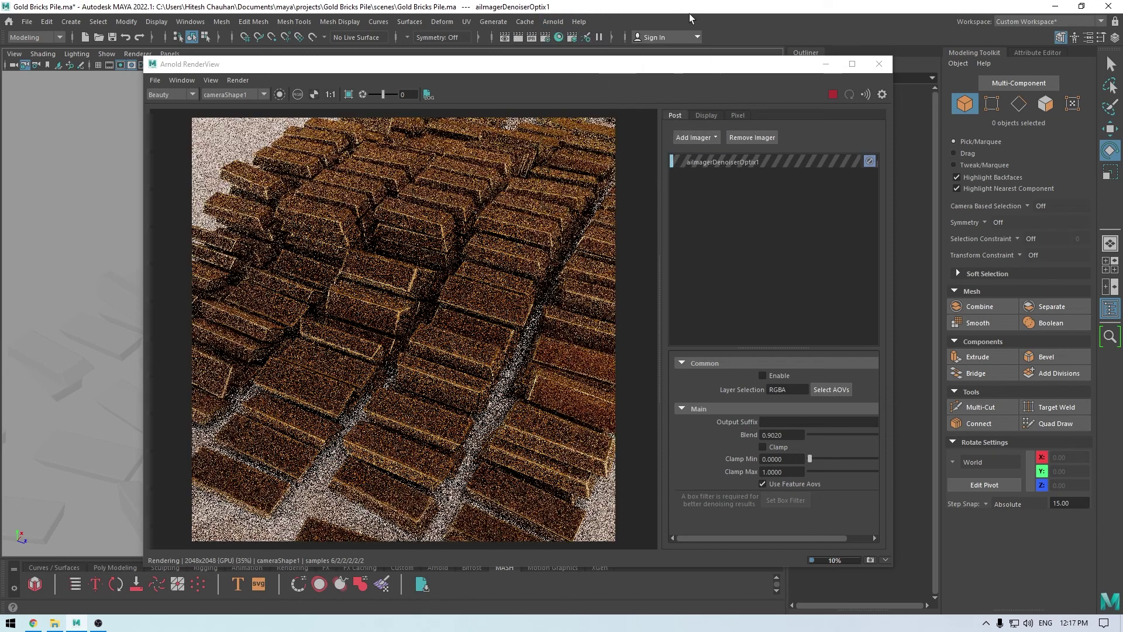
left_click(552, 37)
scroll(275, 351, "down", 3)
left_click(279, 421)
left_click(258, 468)
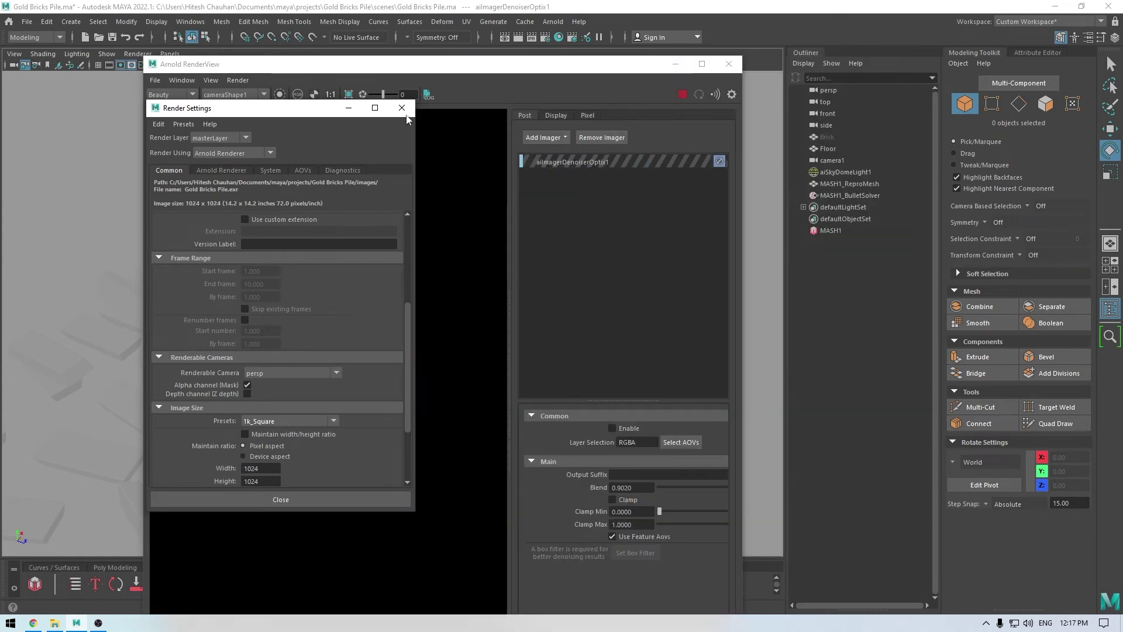
left_click(403, 109)
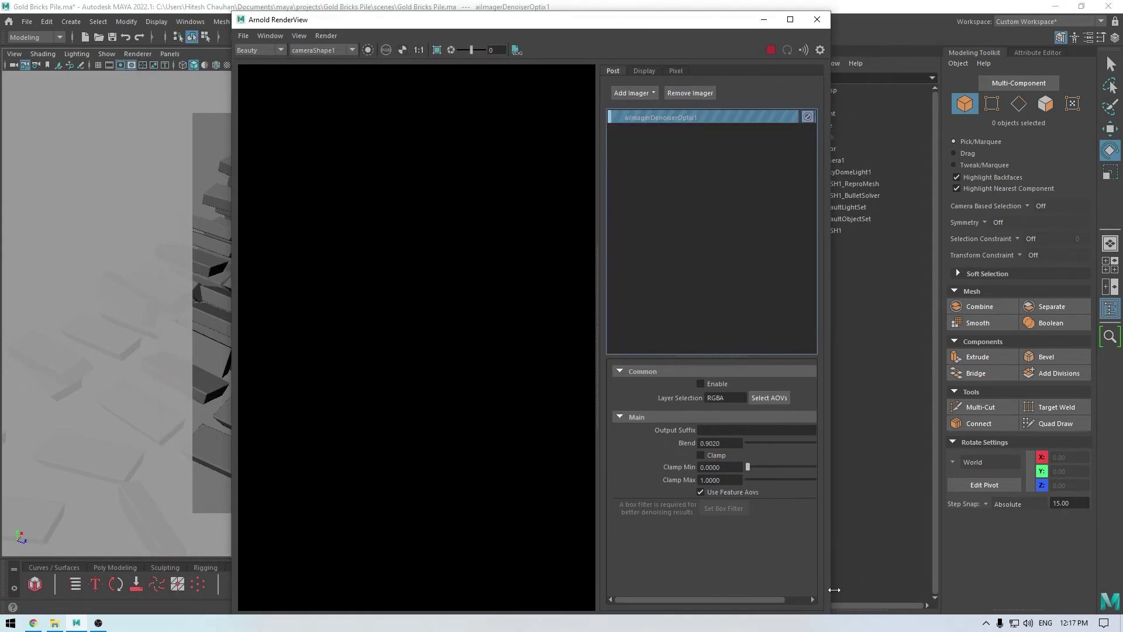
left_click_drag(830, 588, 1064, 527)
scroll(594, 330, "down", 2)
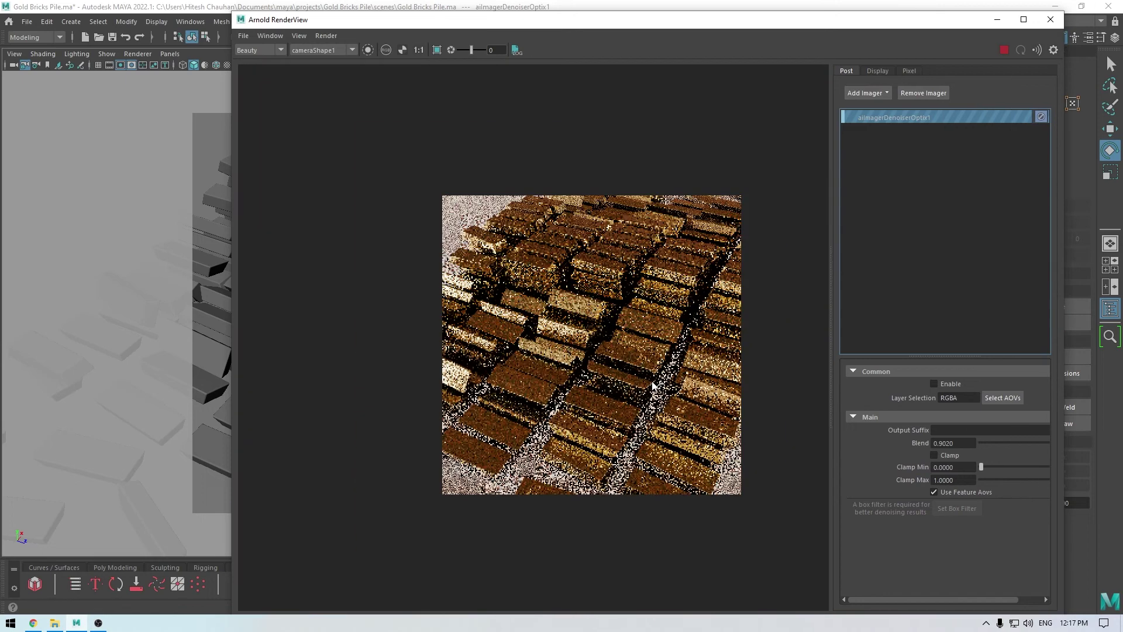
scroll(638, 378, "up", 1)
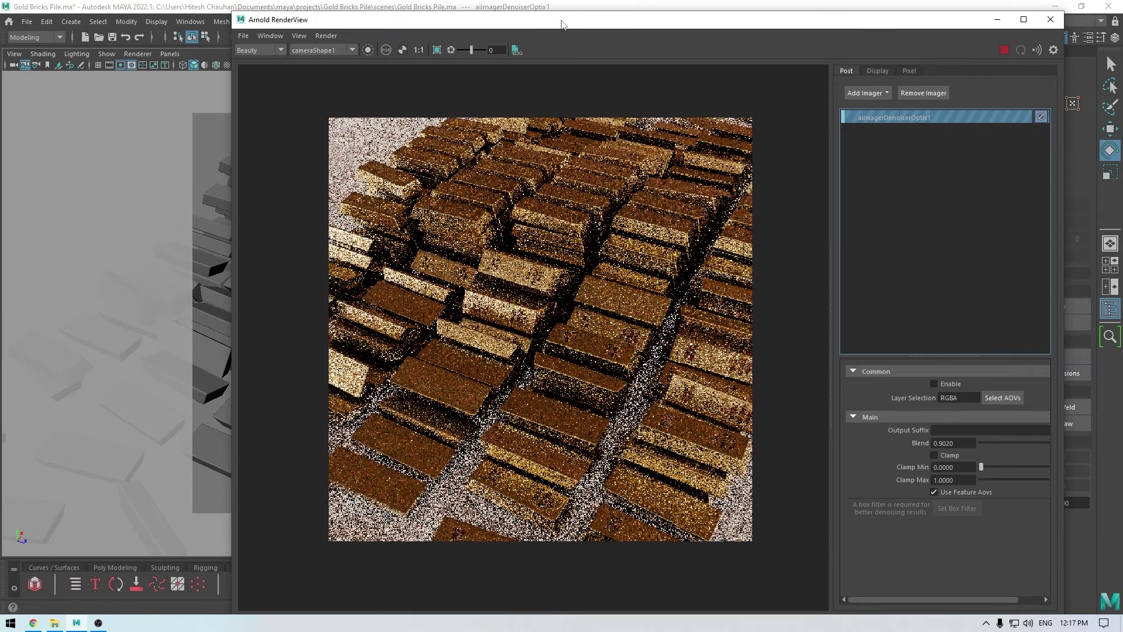
Enable Adaptive Sampling in the Arnold render settings and set Camera (AA) samples to 8.
left_click_drag(563, 11, 579, 99)
left_click(545, 37)
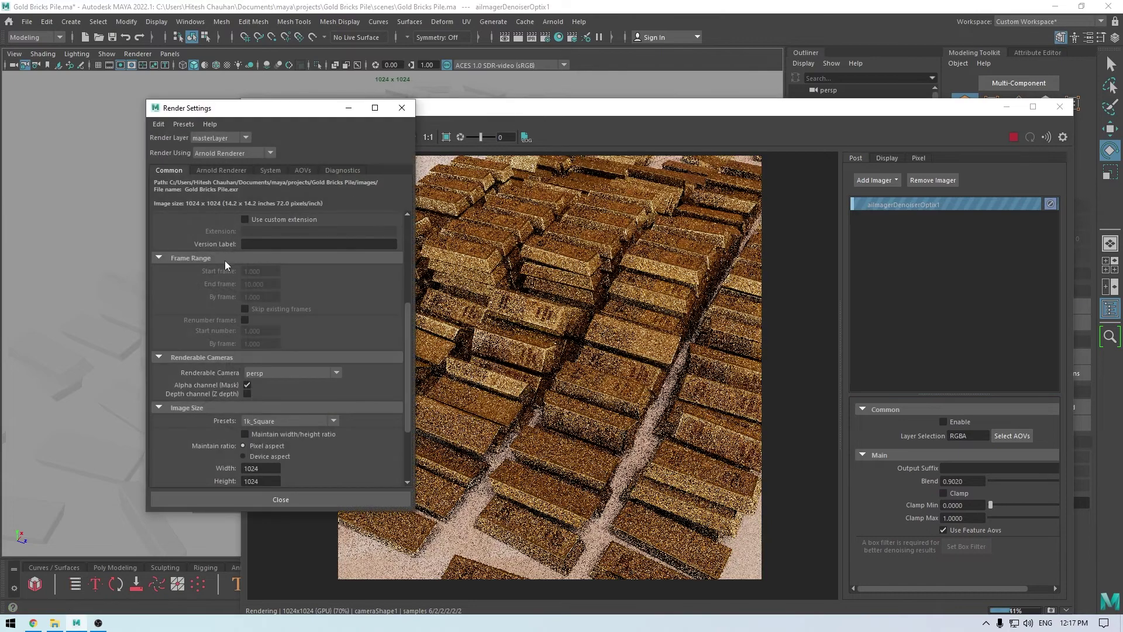
left_click(232, 172)
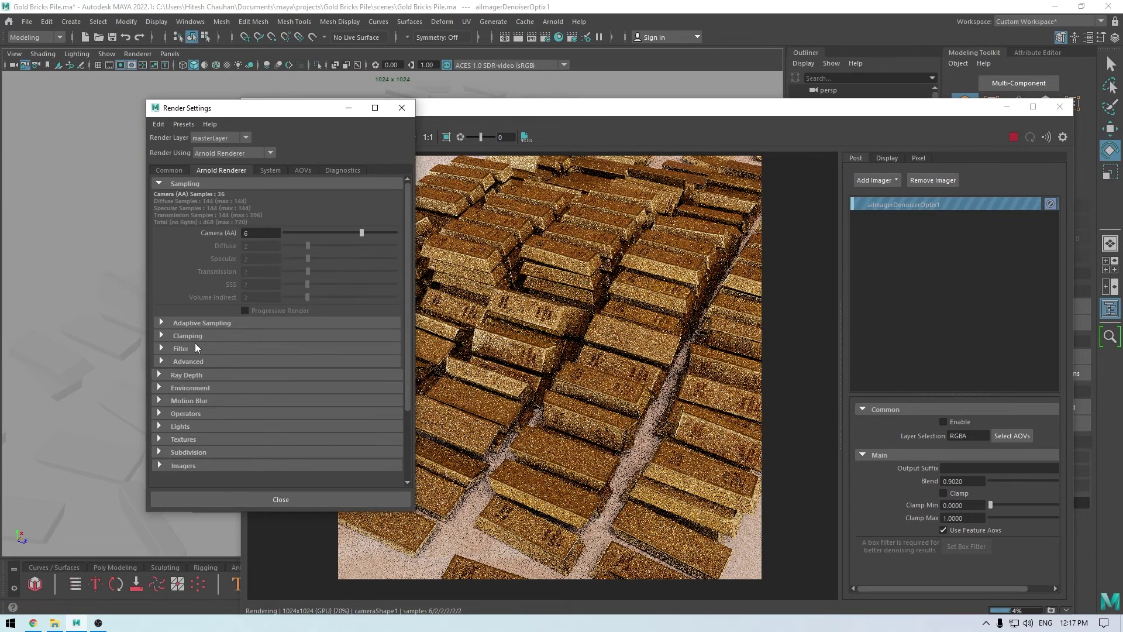
left_click(193, 324)
left_click(248, 335)
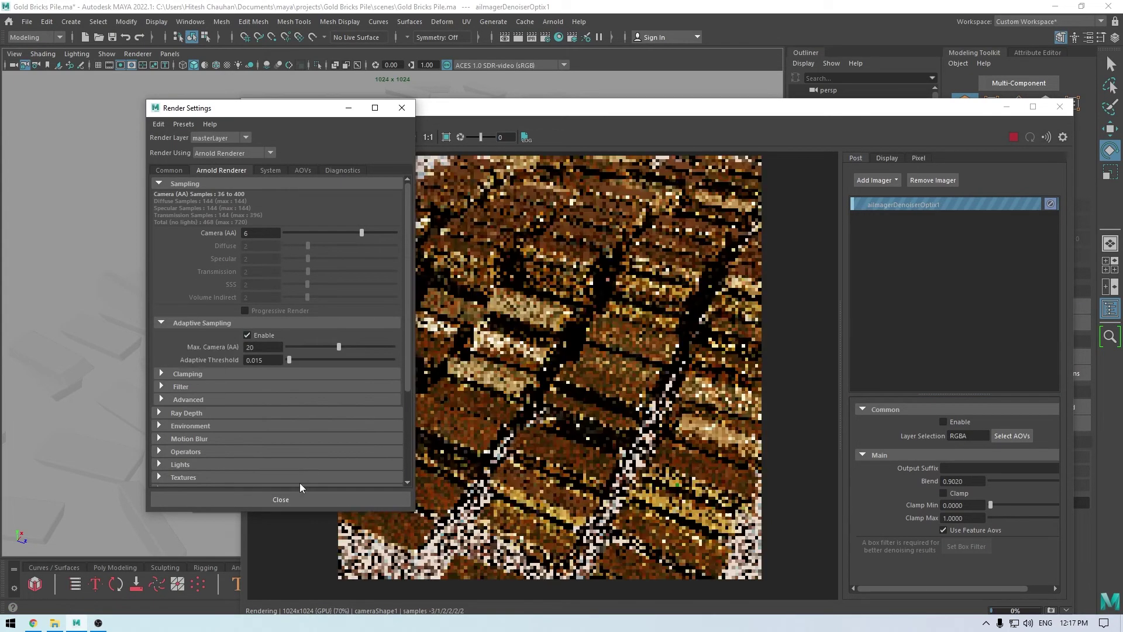
double_click(259, 234)
type("8")
key("Return")
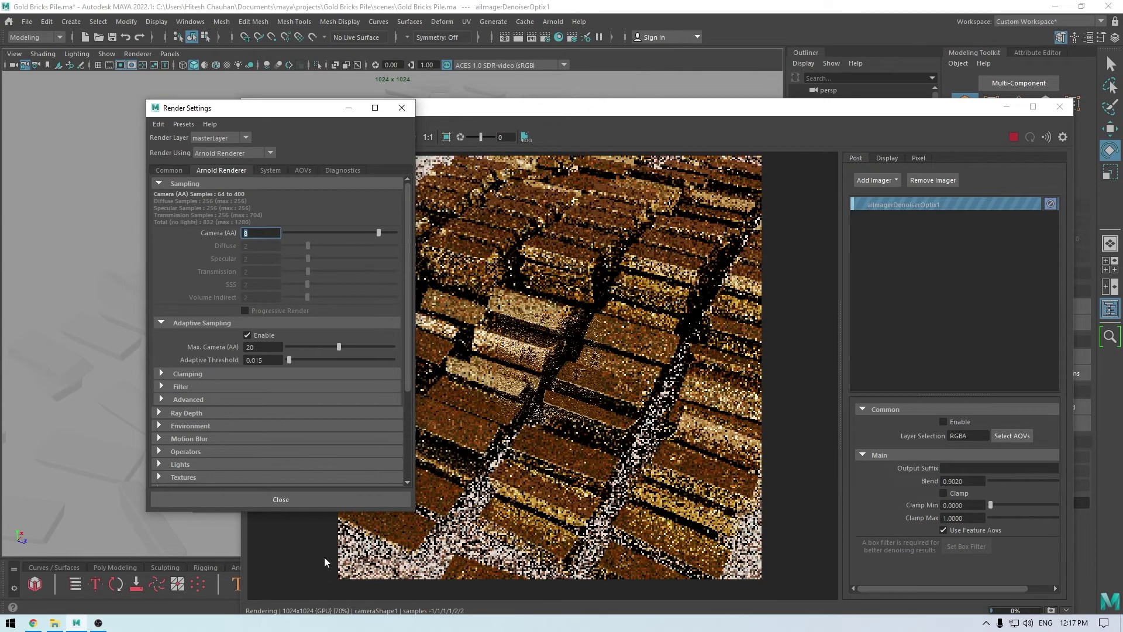
left_click(318, 499)
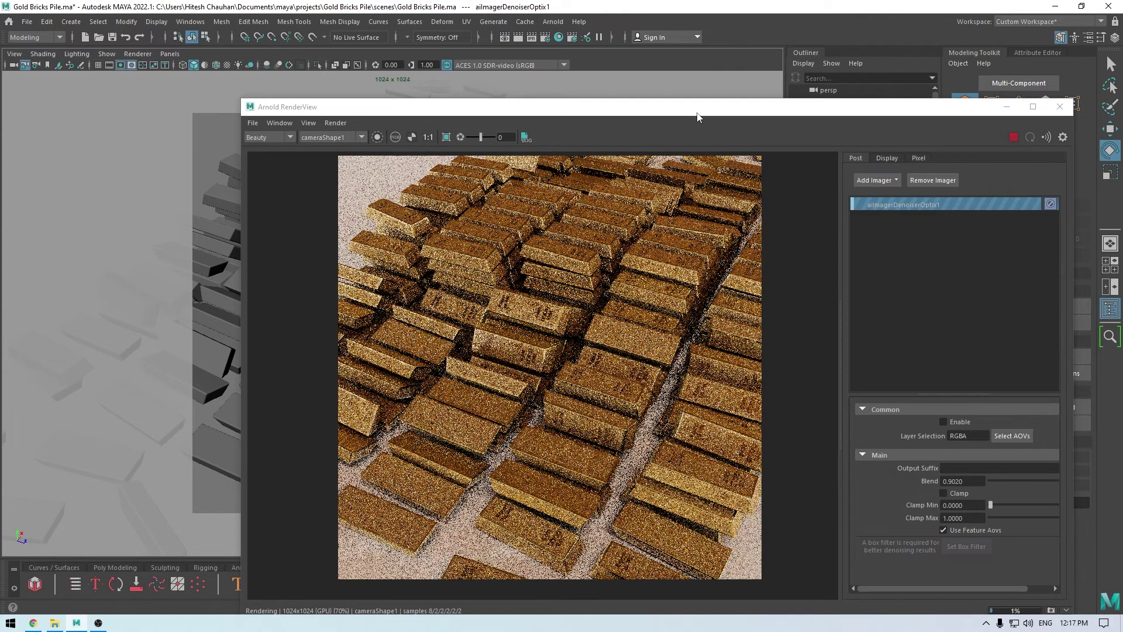
left_click_drag(697, 109, 641, 45)
middle_click_drag(589, 239, 580, 243)
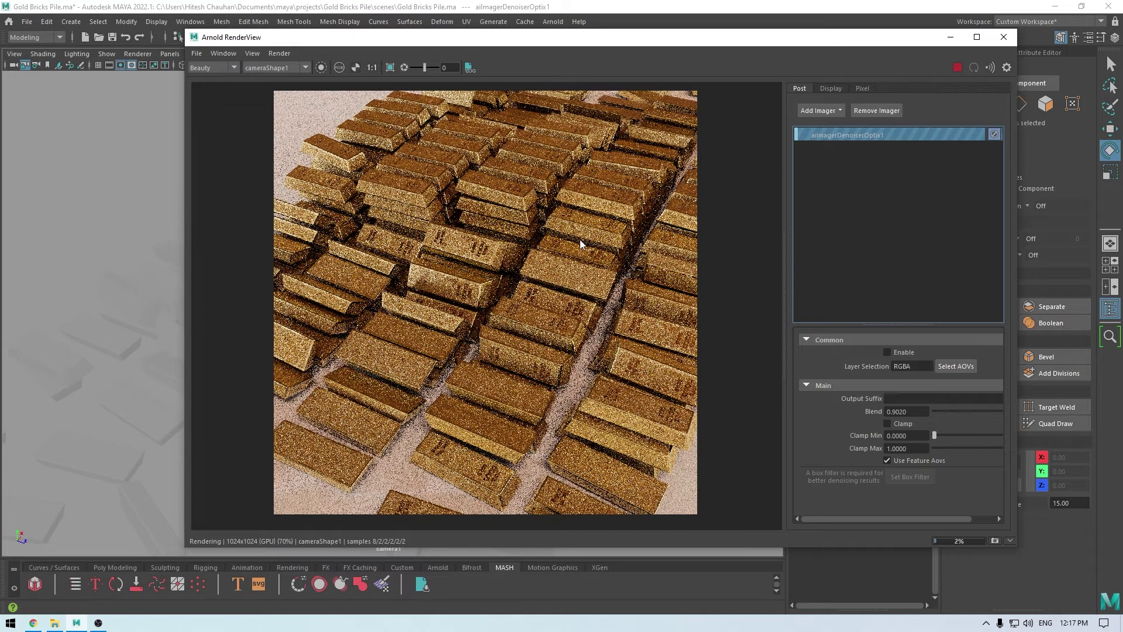